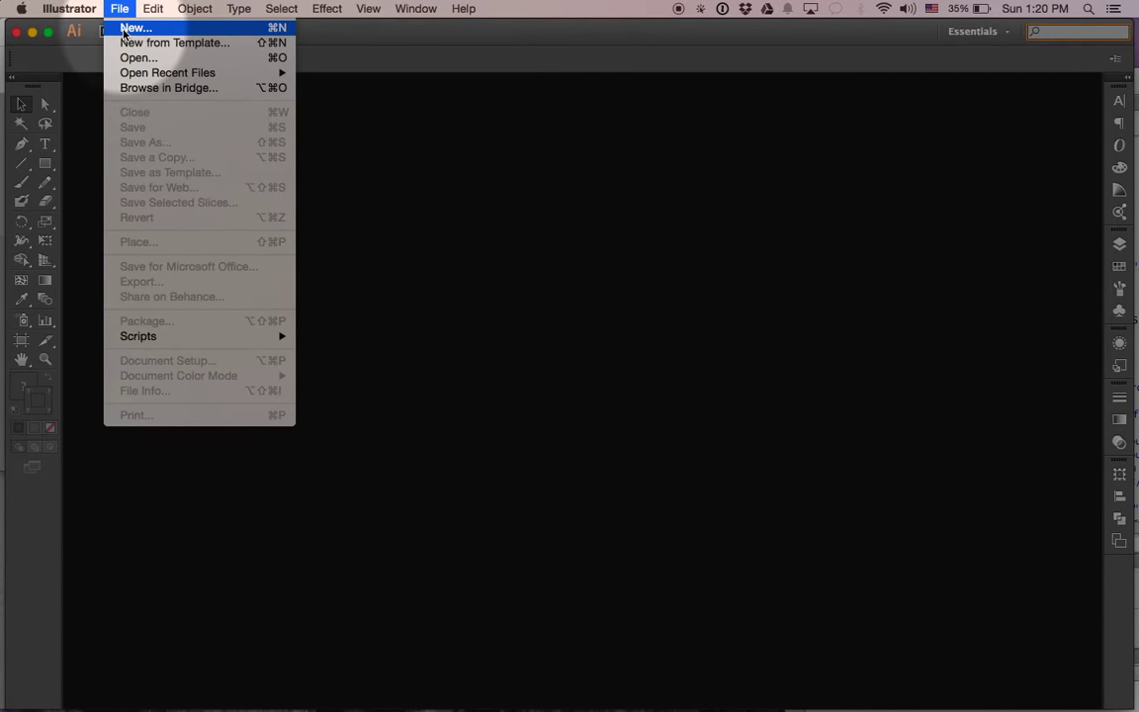
Start a new document with 5 artboards arranged by row, keeping 5 × 5 in size and 3 in spacing.
{"action": "left_click", "coordinate": [123, 32]}
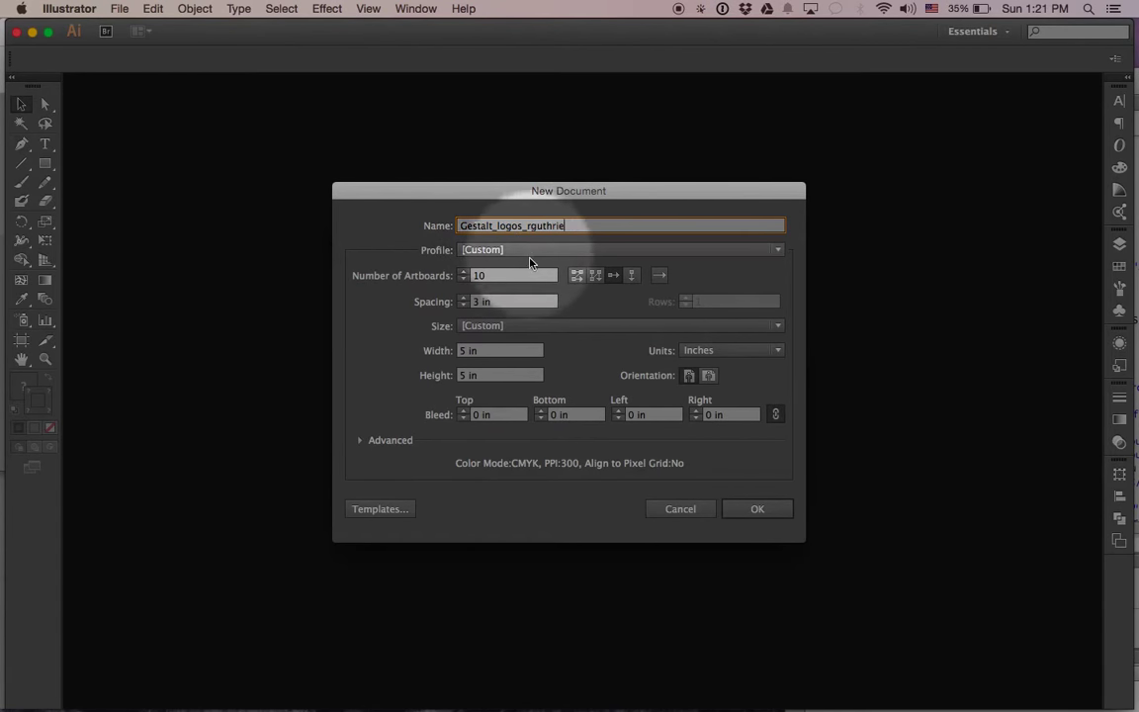
{"action": "left_click_drag", "start_coordinate": [500, 274], "coordinate": [454, 273]}
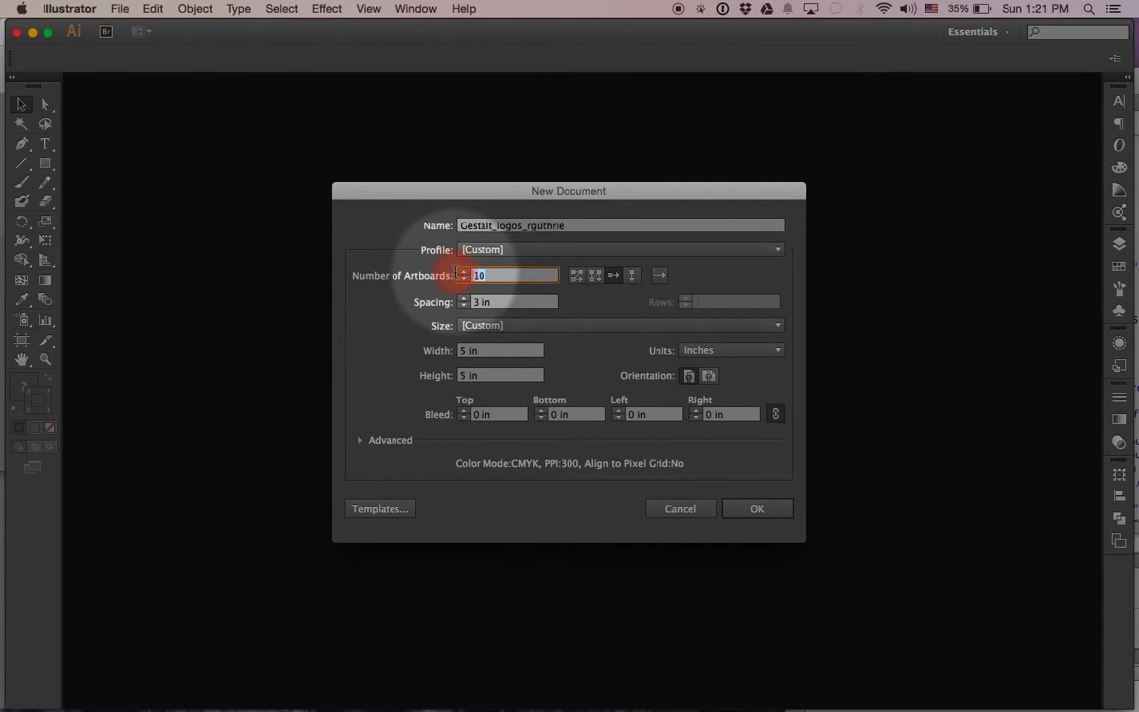
{"action": "type", "text": "5"}
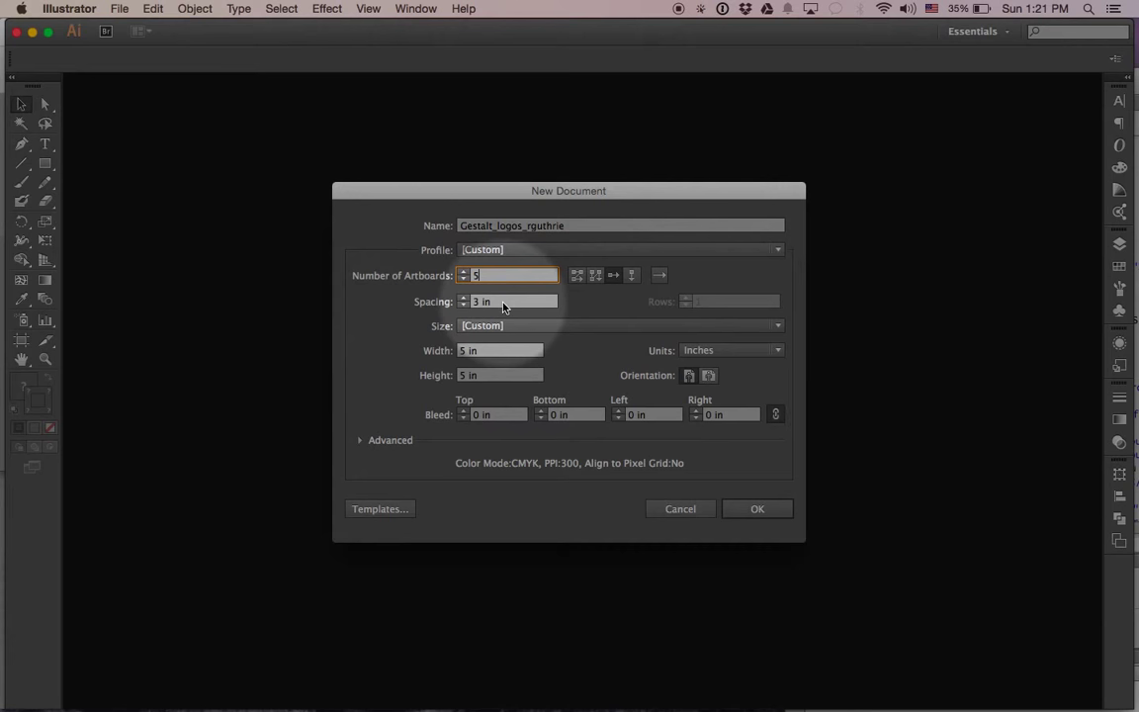
{"action": "left_click", "coordinate": [614, 275]}
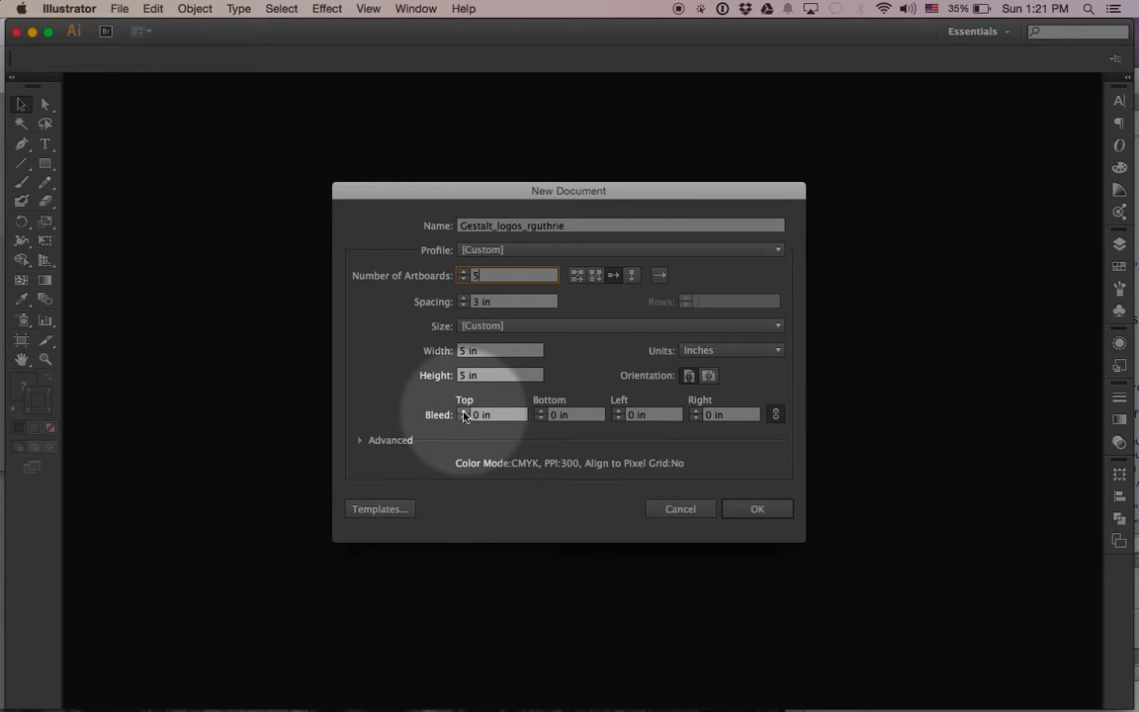
{"action": "left_click", "coordinate": [749, 511]}
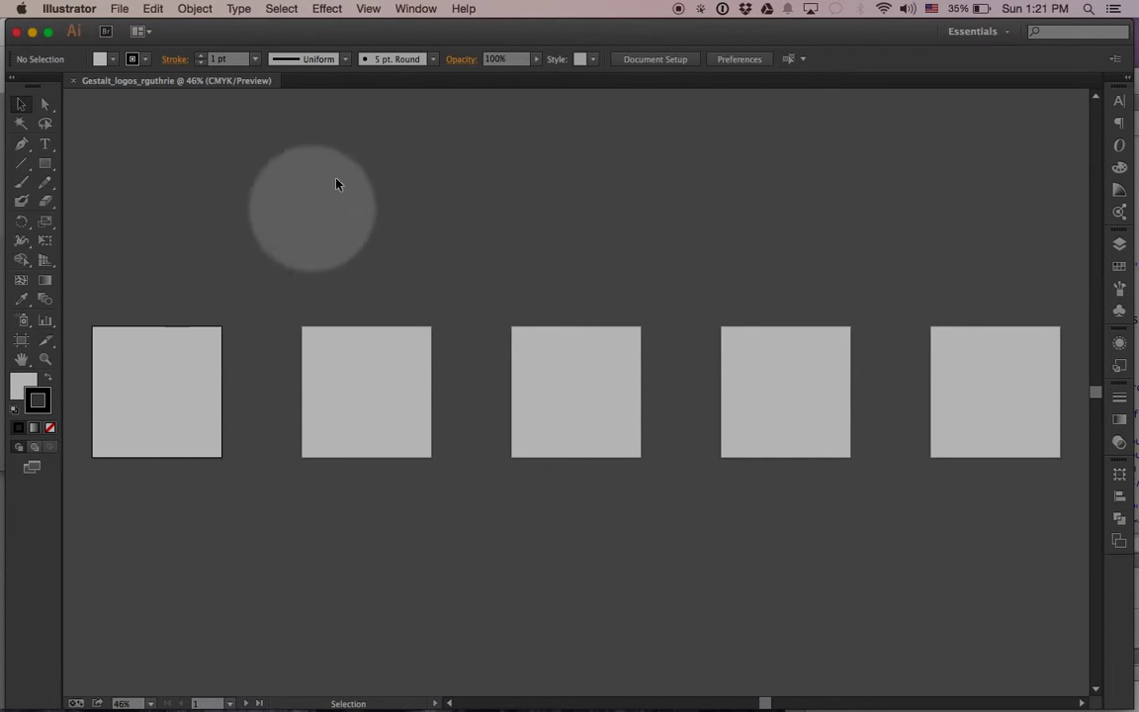
Turn on rulers and marquee-zoom onto the first square artboard.
{"action": "left_click", "coordinate": [369, 9]}
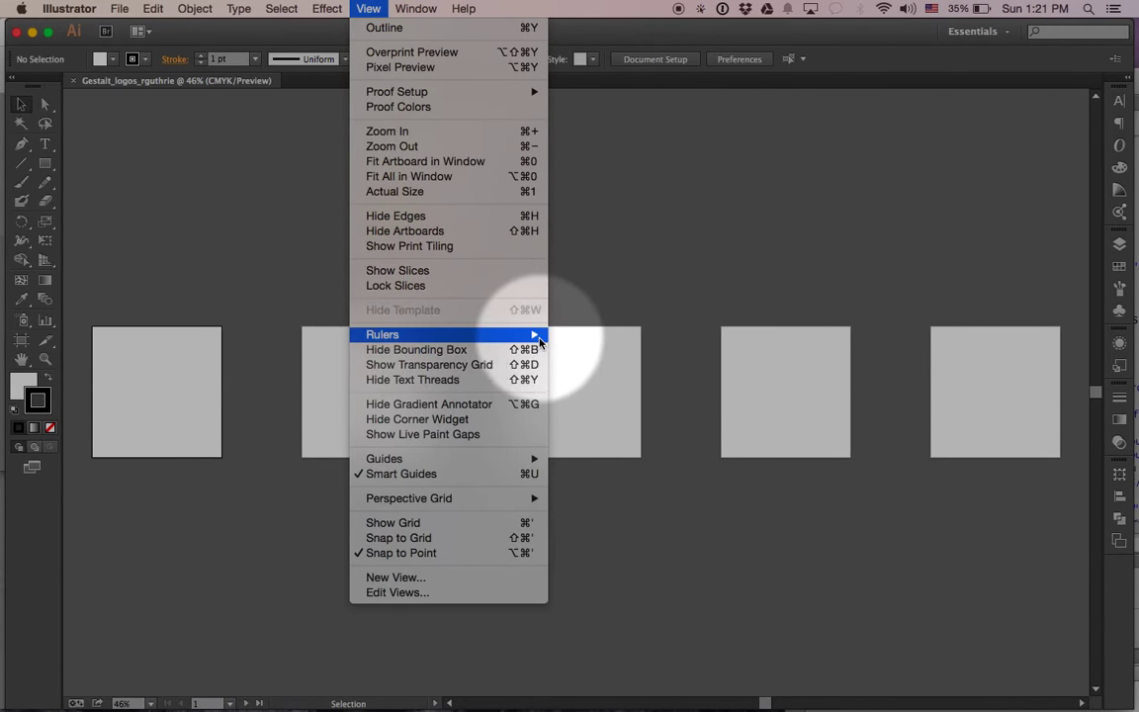
{"action": "mouse_move", "coordinate": [445, 335]}
{"action": "left_click", "coordinate": [578, 336]}
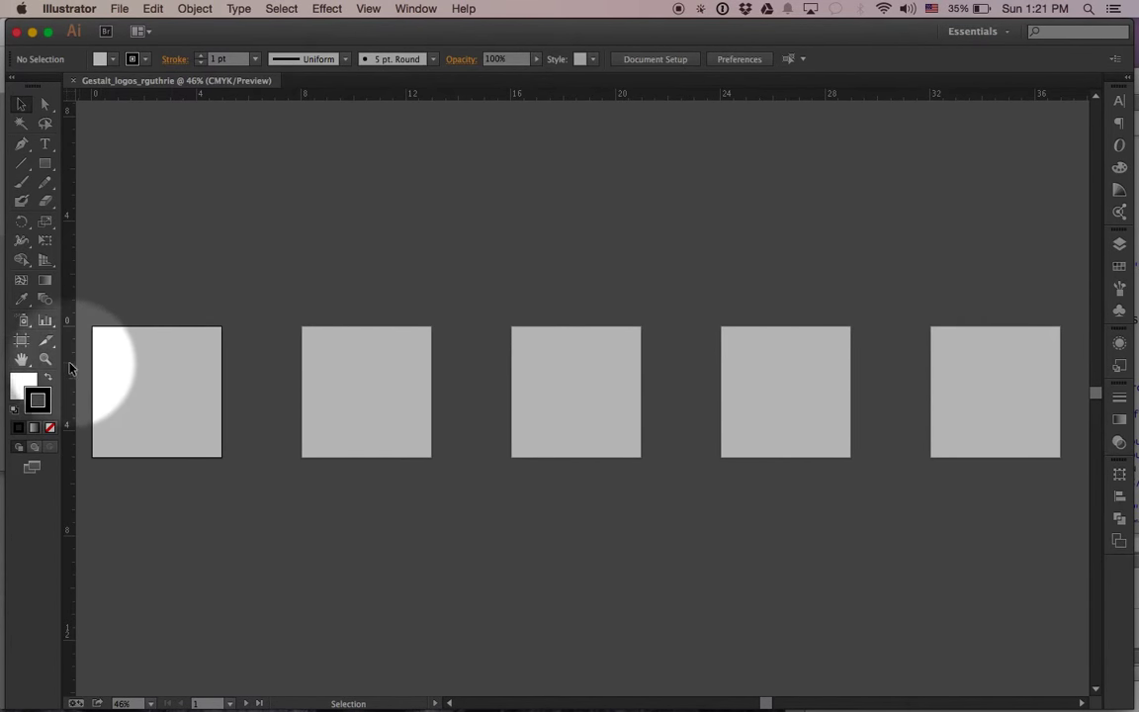
{"action": "left_click", "coordinate": [44, 359]}
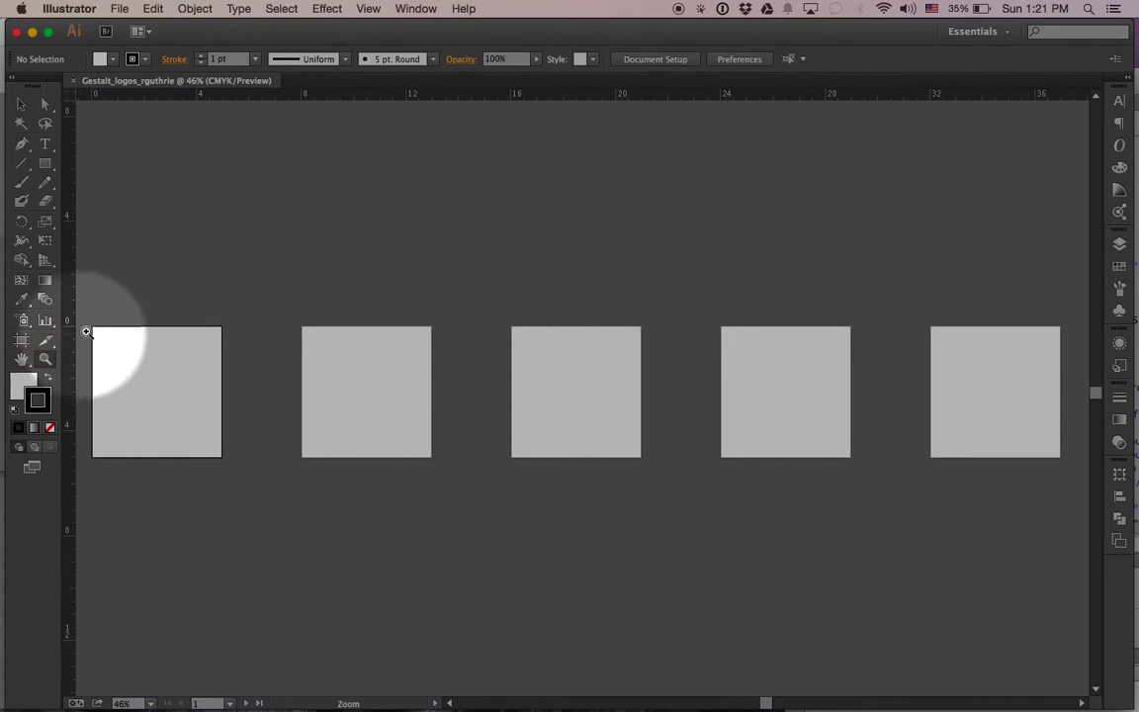
{"action": "left_click_drag", "start_coordinate": [92, 326], "coordinate": [235, 470]}
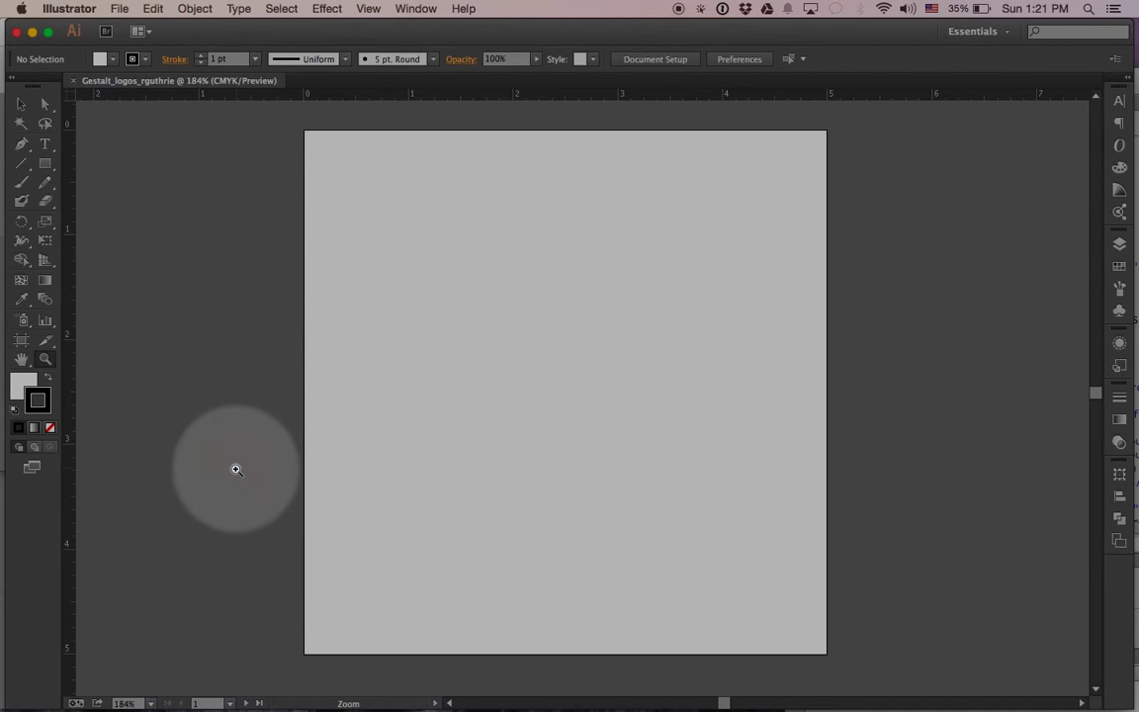
Draw a text frame on the first artboard with a lowercase 'r' sized to 250 pt.
{"action": "left_click", "coordinate": [45, 145]}
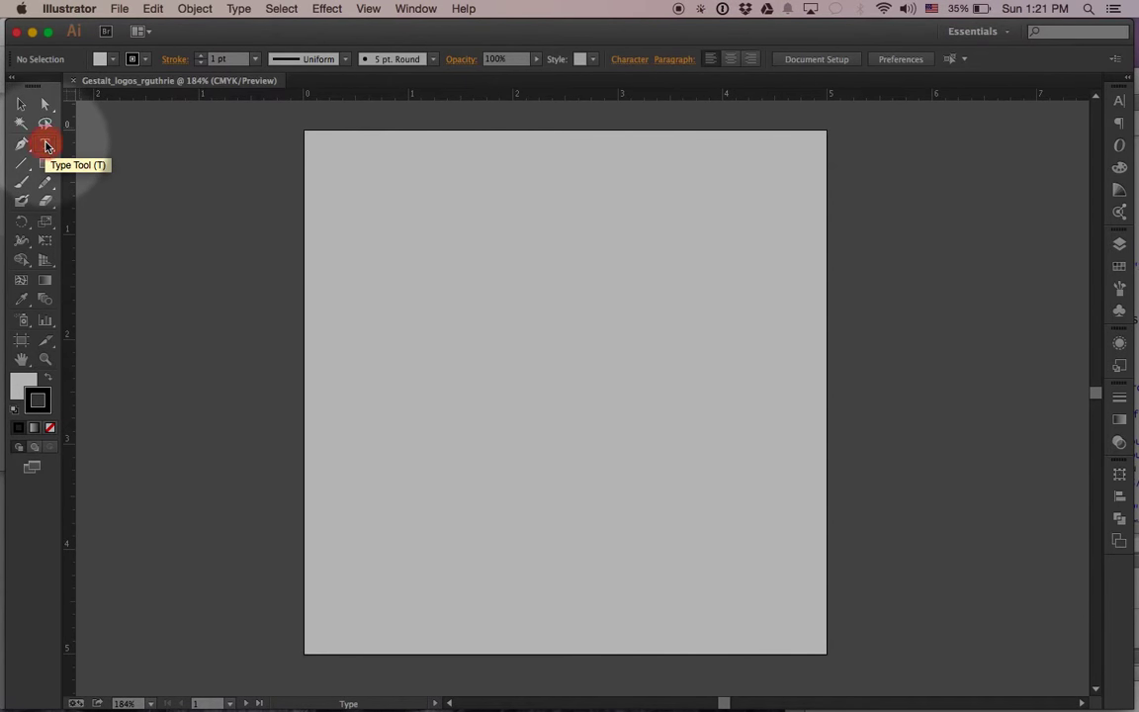
{"action": "left_click_drag", "start_coordinate": [342, 173], "coordinate": [650, 504]}
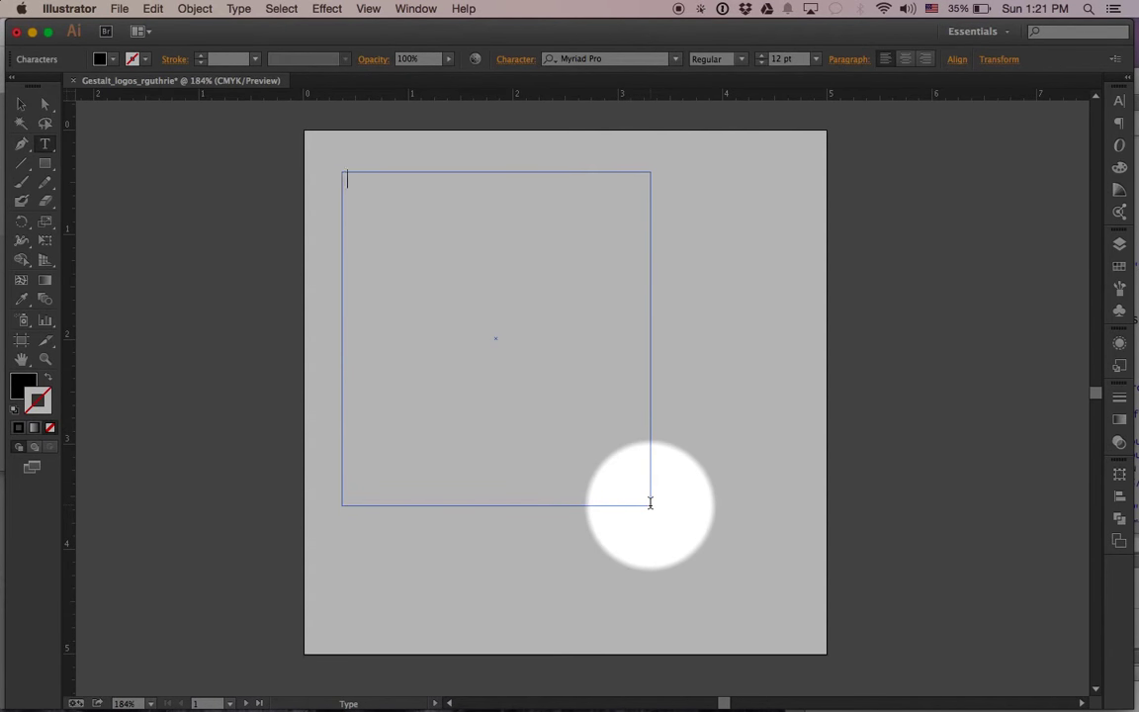
{"action": "left_click", "coordinate": [346, 184]}
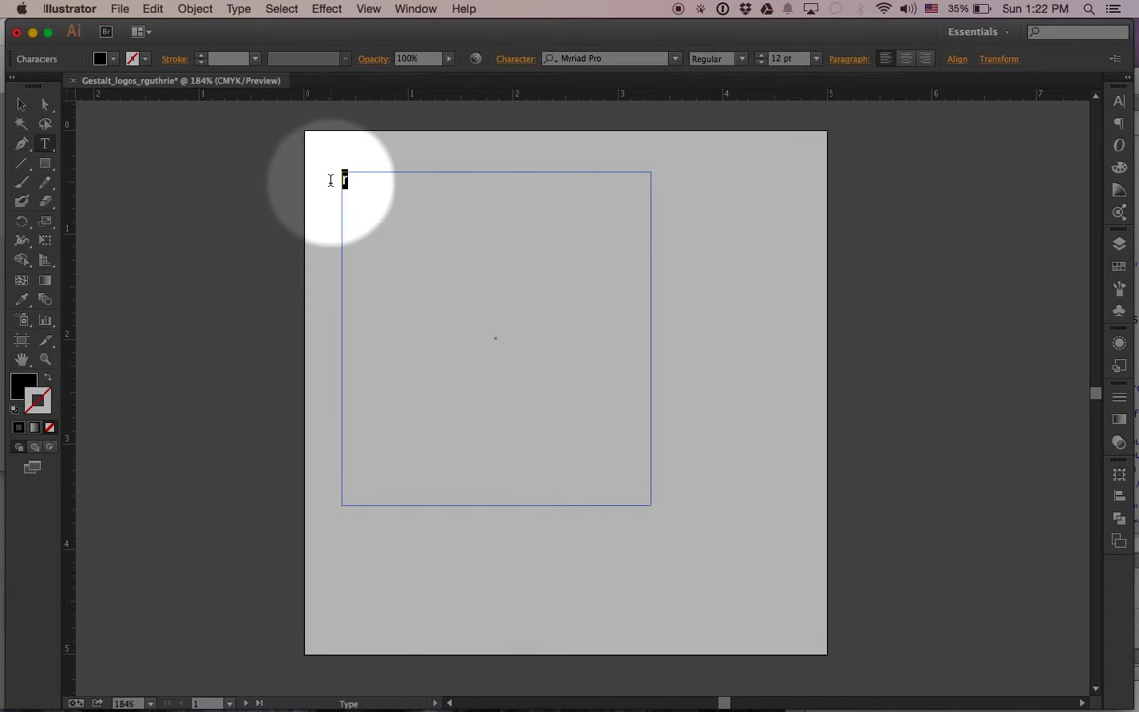
{"action": "left_click", "coordinate": [818, 60]}
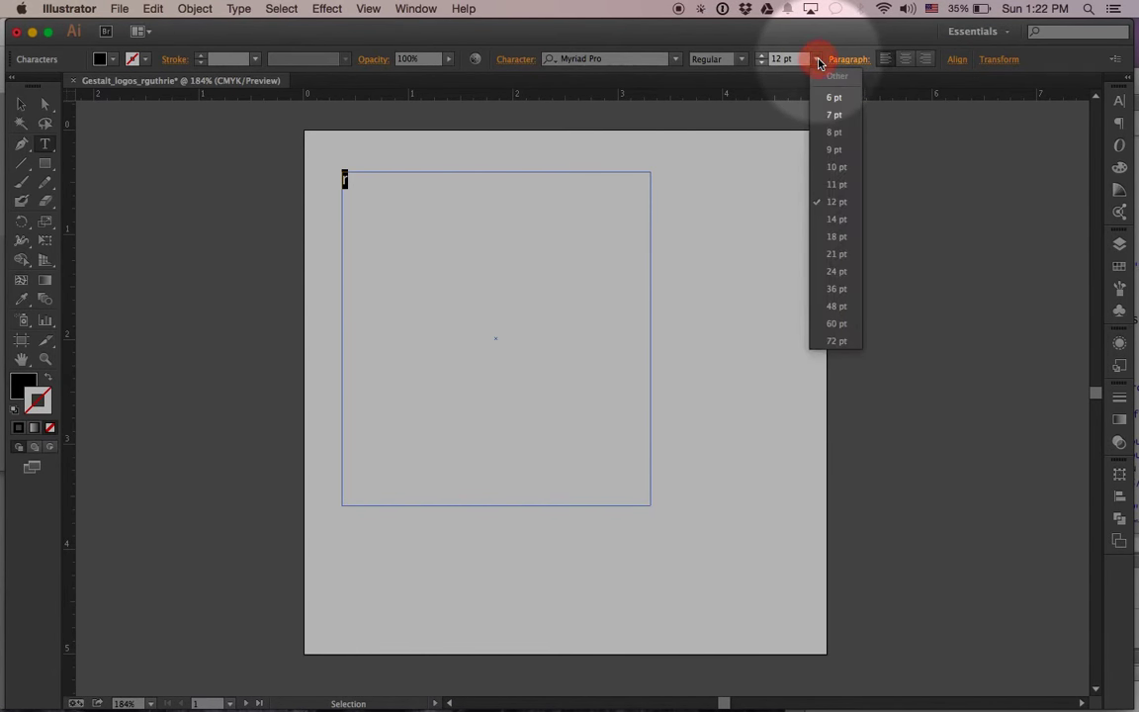
{"action": "left_click", "coordinate": [837, 341]}
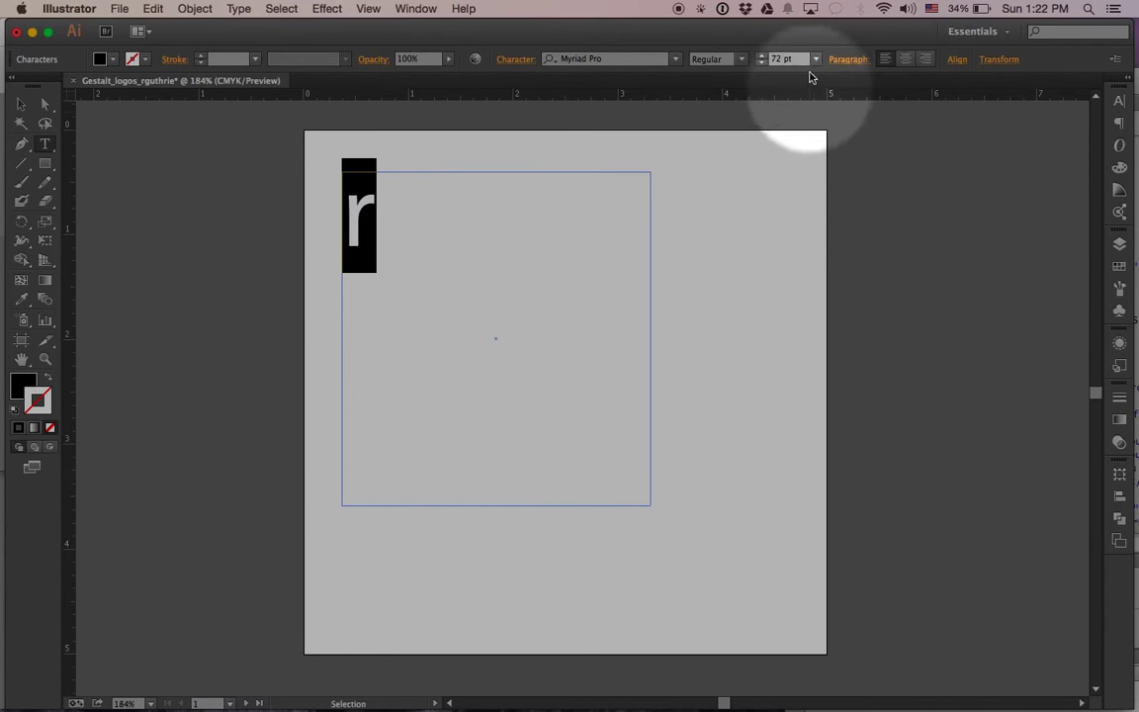
{"action": "left_click", "coordinate": [775, 60]}
{"action": "left_click", "coordinate": [768, 59]}
{"action": "type", "text": "250"}
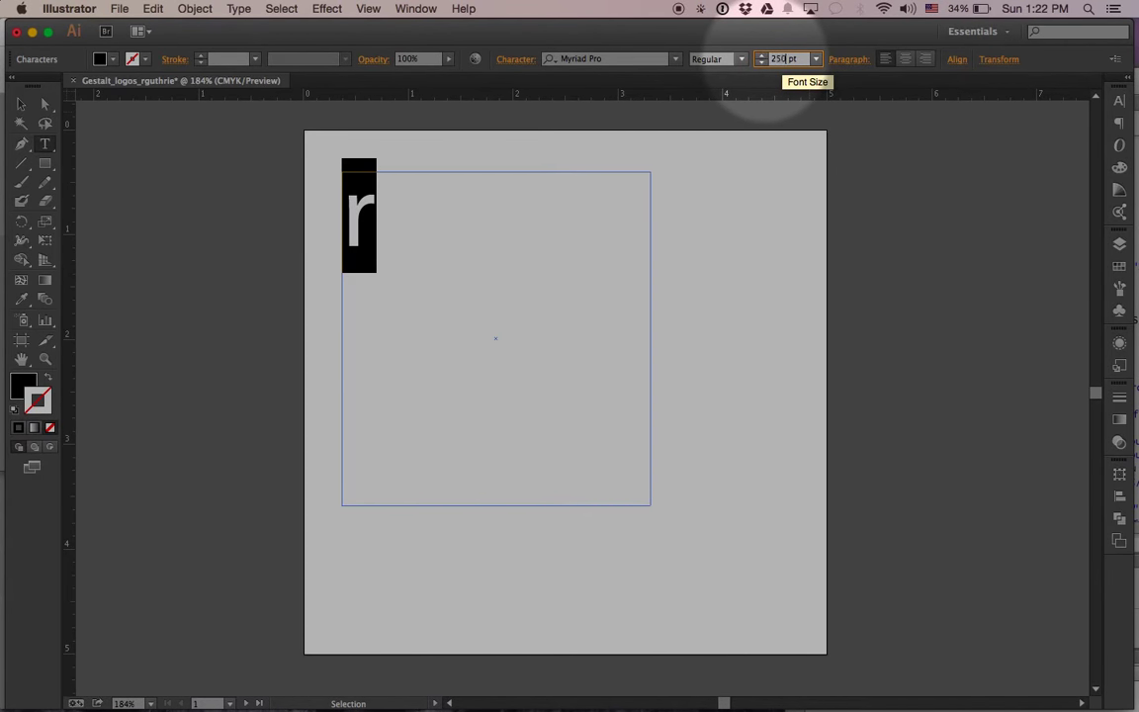
{"action": "key", "text": "Return"}
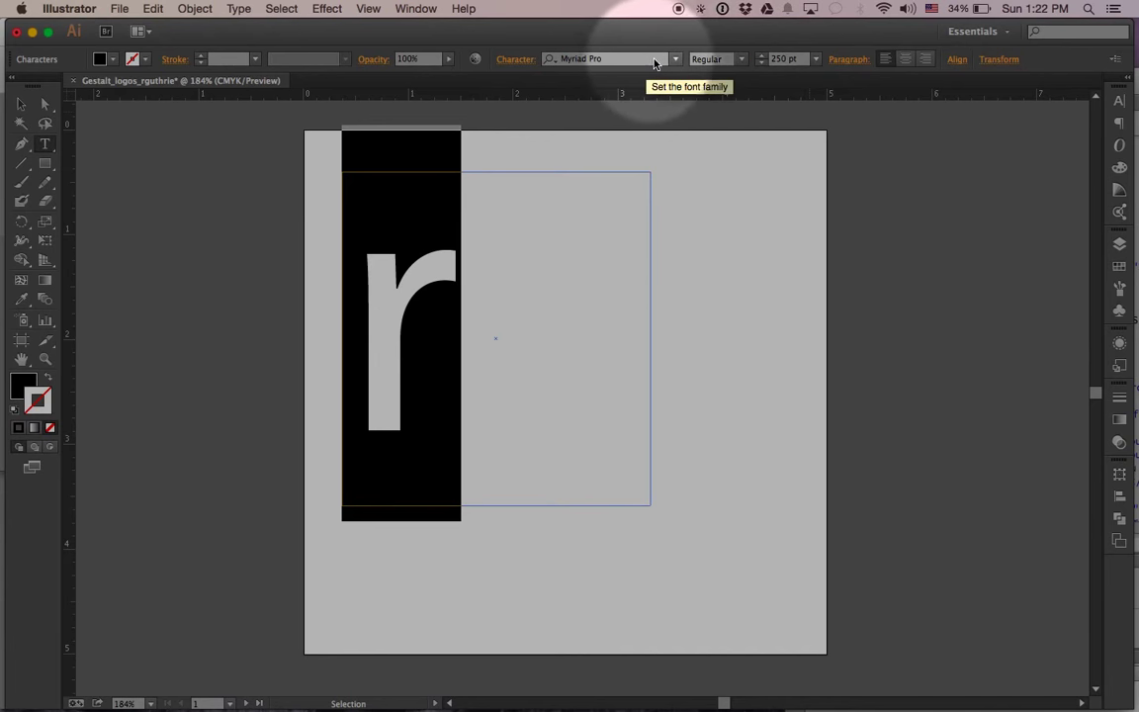
Set the 'r' in Bodoni 72 Book from the font family list.
{"action": "left_click", "coordinate": [678, 60]}
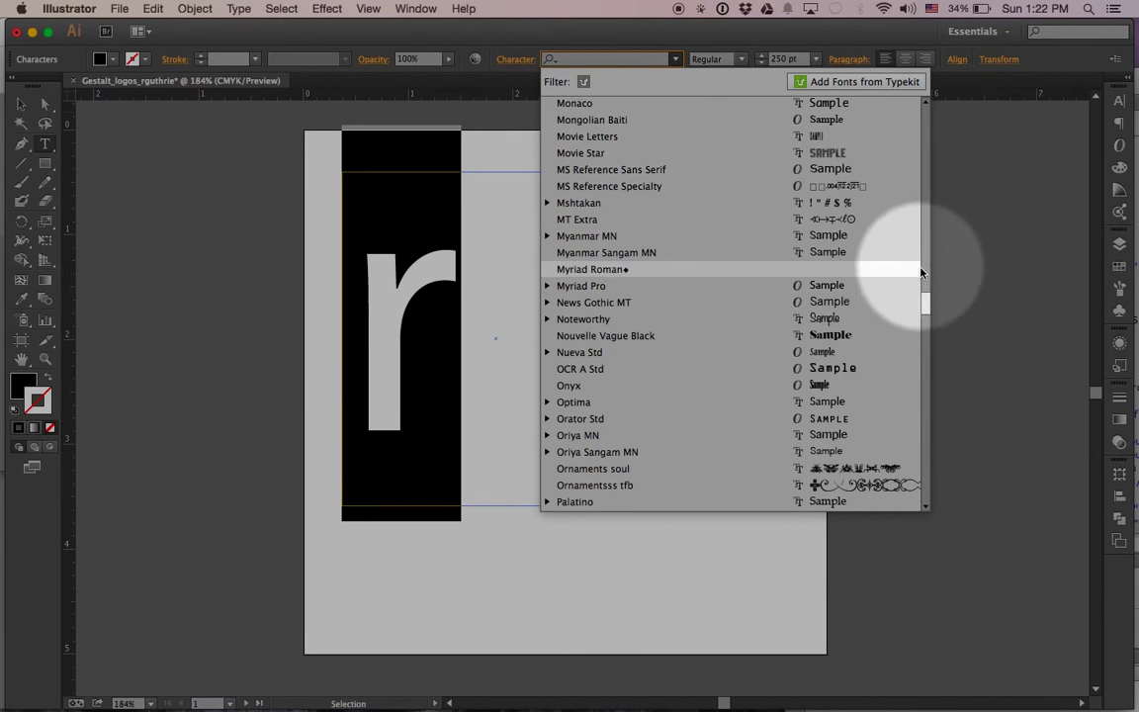
{"action": "left_click_drag", "start_coordinate": [925, 307], "coordinate": [926, 145]}
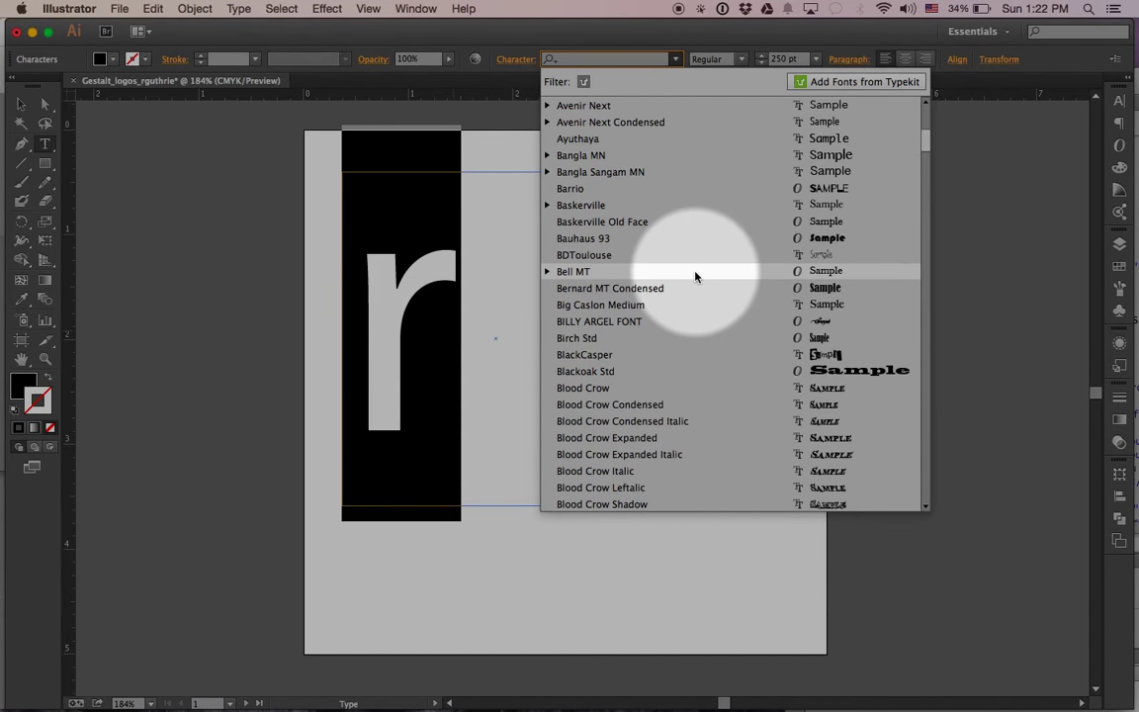
{"action": "scroll", "coordinate": [695, 276], "scroll_direction": "down", "scroll_amount": 2}
{"action": "scroll", "coordinate": [695, 276], "scroll_direction": "down", "scroll_amount": 6}
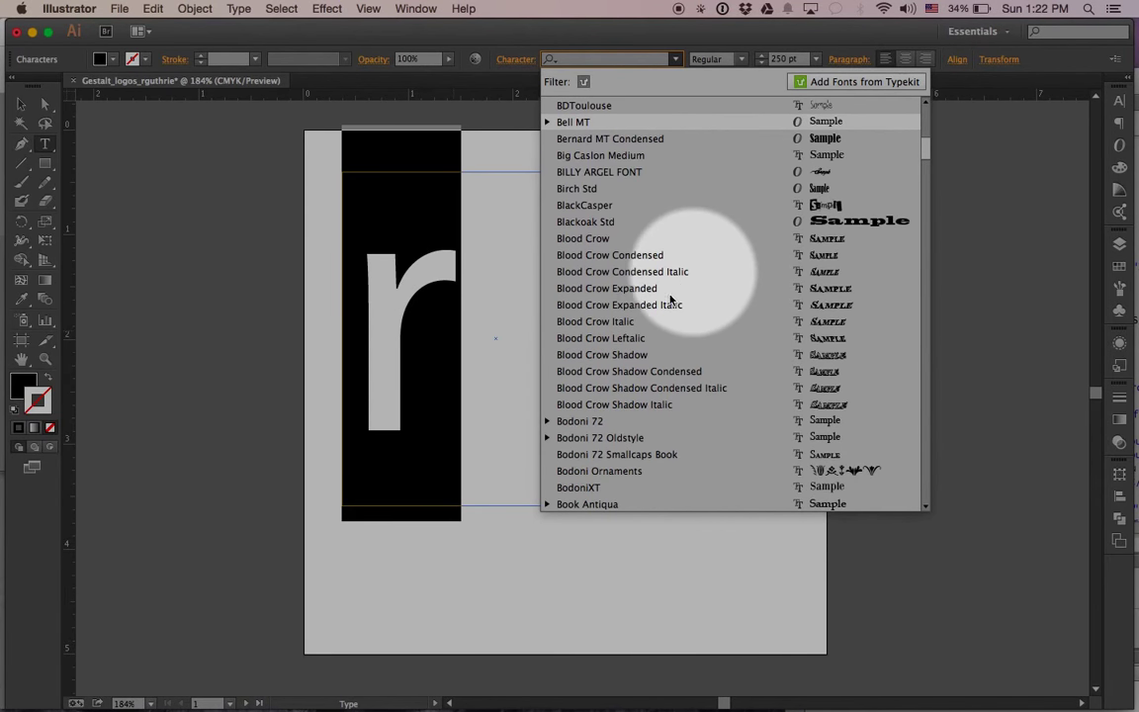
{"action": "left_click", "coordinate": [546, 422]}
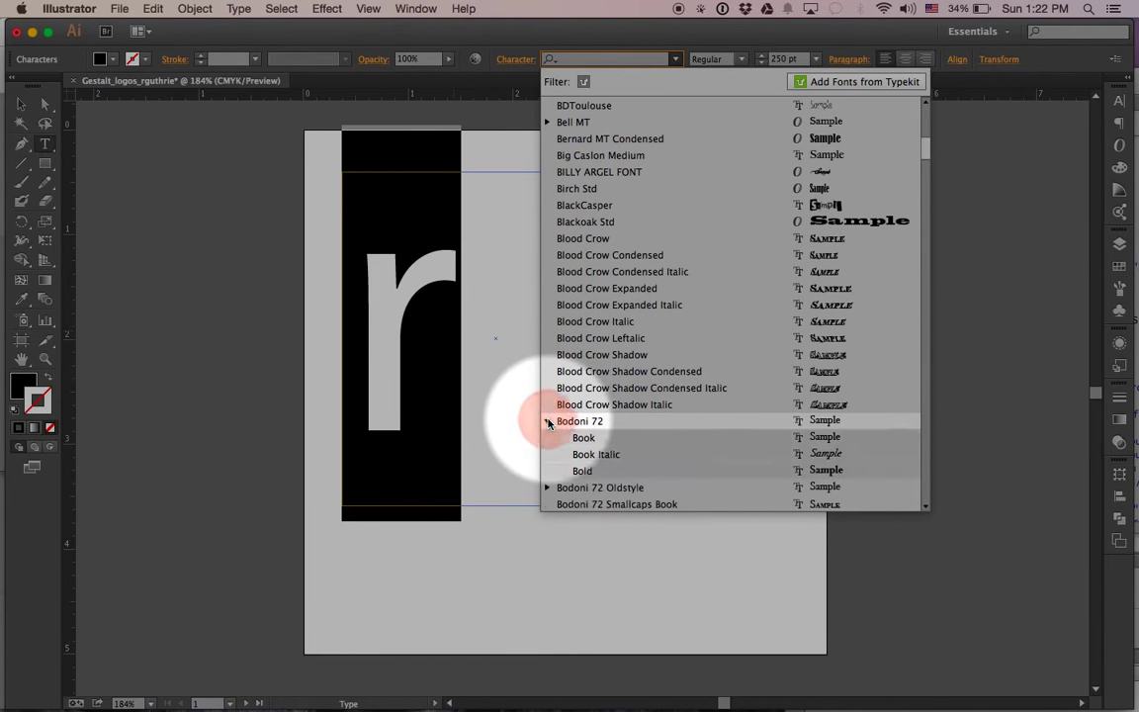
{"action": "left_click", "coordinate": [576, 439]}
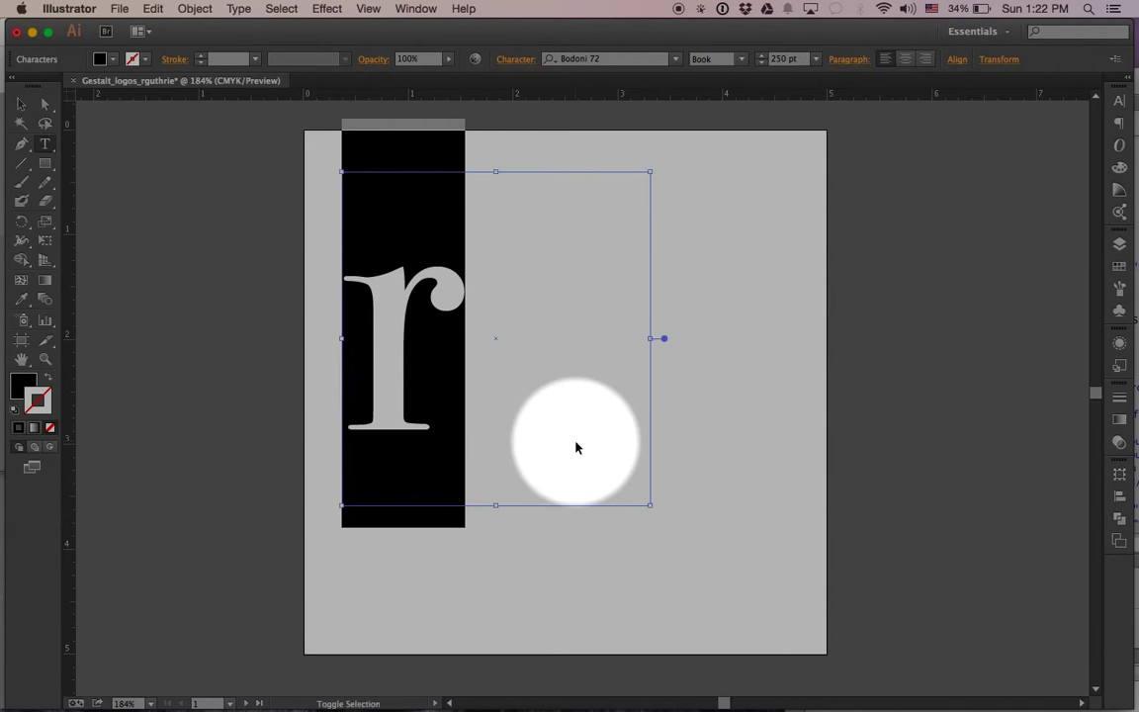
Enlarge the 'r' to 354 pt, widen its text frame to show it, and move it up.
{"action": "key", "text": "super+shift+period"}
{"action": "key", "text": "super+shift+period"}
{"action": "key", "text": "super+shift+period"}
{"action": "key", "text": "super+shift+period"}
{"action": "key", "text": "super+shift+period"}
{"action": "key", "text": "super+shift+period"}
{"action": "key", "text": "super+shift+period"}
{"action": "key", "text": "super+shift+period"}
{"action": "key", "text": "super+shift+period"}
{"action": "key", "text": "super+shift+period"}
{"action": "key", "text": "super+shift+period"}
{"action": "key", "text": "super+shift+period"}
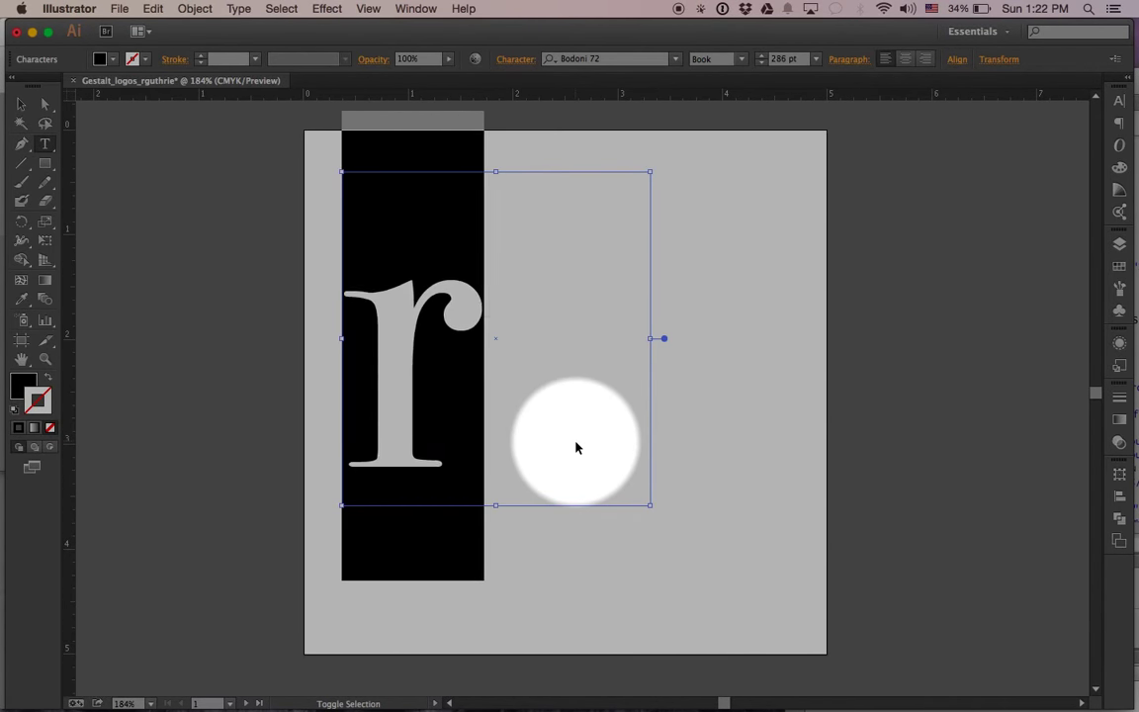
{"action": "key", "text": "super+shift+period"}
{"action": "key", "text": "super+shift+period"}
{"action": "key", "text": "super+shift+period"}
{"action": "key", "text": "super+shift+period"}
{"action": "key", "text": "super+shift+period"}
{"action": "key", "text": "super+shift+period"}
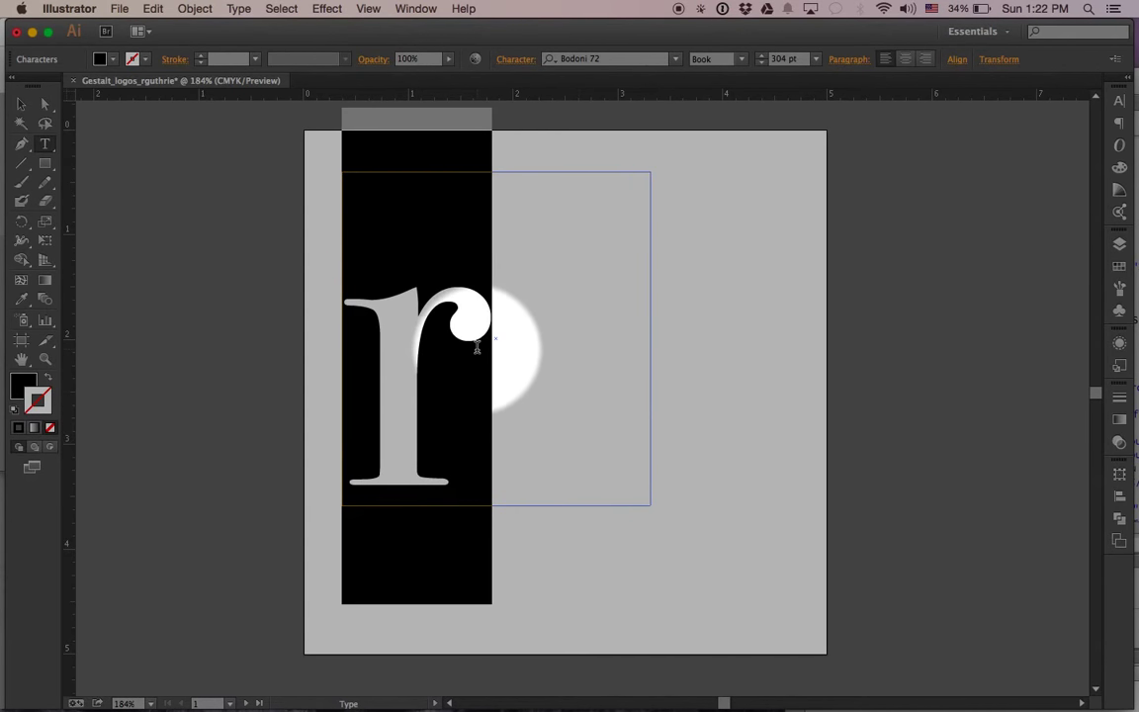
{"action": "left_click", "coordinate": [643, 496]}
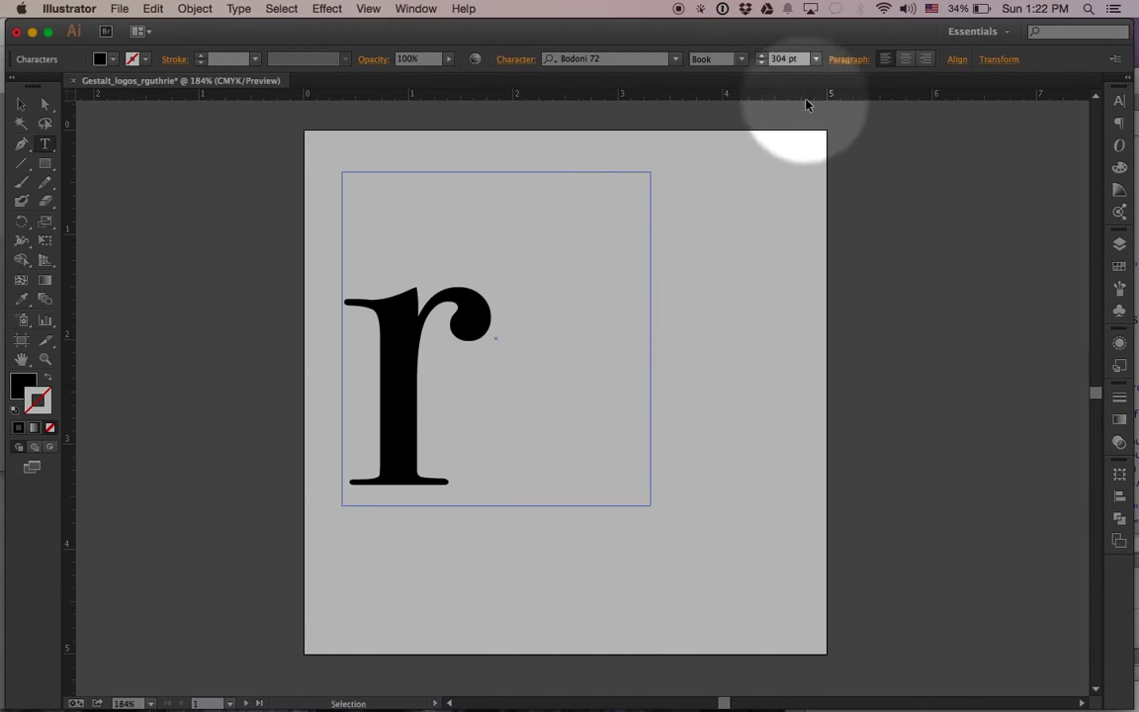
{"action": "left_click_drag", "start_coordinate": [499, 316], "coordinate": [376, 323]}
{"action": "left_click", "coordinate": [784, 59]}
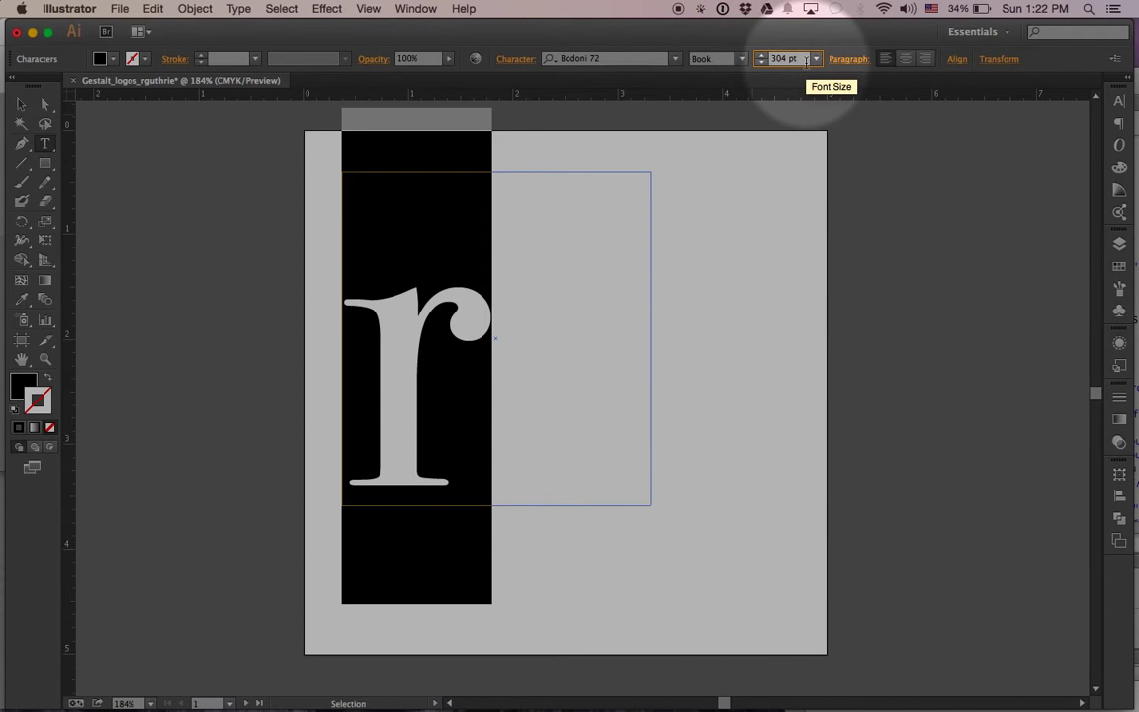
{"action": "type", "text": "354"}
{"action": "key", "text": "BackSpace"}
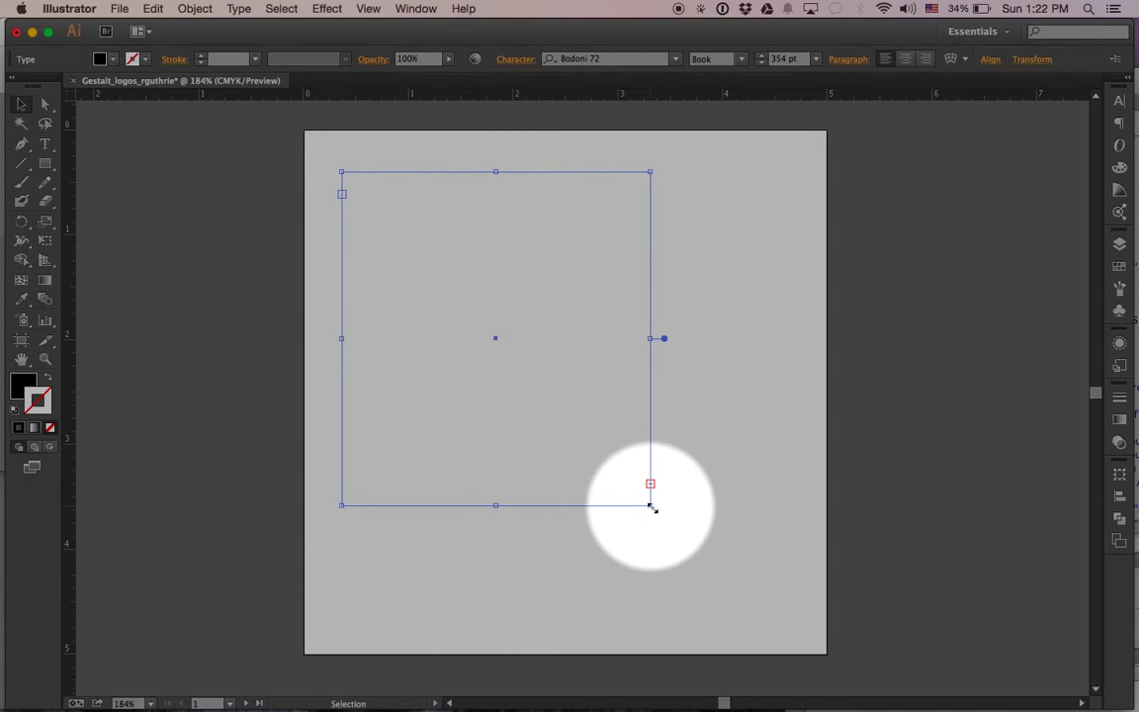
{"action": "mouse_move", "coordinate": [650, 506]}
{"action": "left_mouse_down"}
{"action": "mouse_move", "coordinate": [715, 588]}
{"action": "mouse_move", "coordinate": [551, 595]}
{"action": "left_mouse_up"}
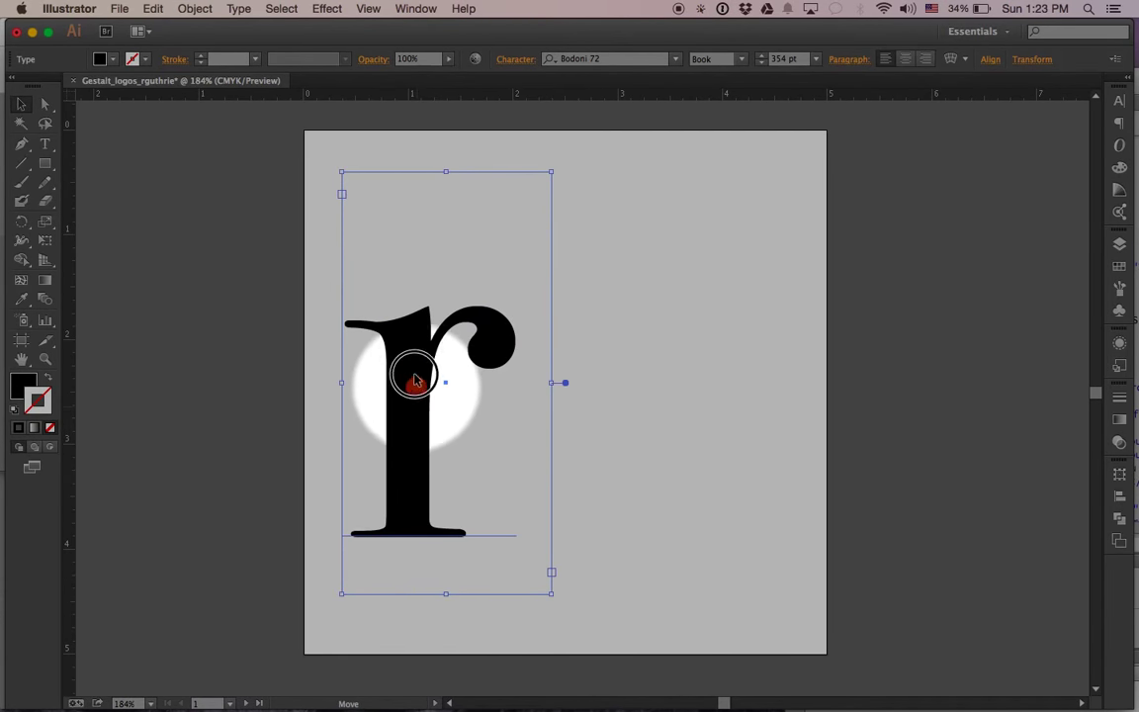
{"action": "left_click_drag", "start_coordinate": [418, 413], "coordinate": [412, 339]}
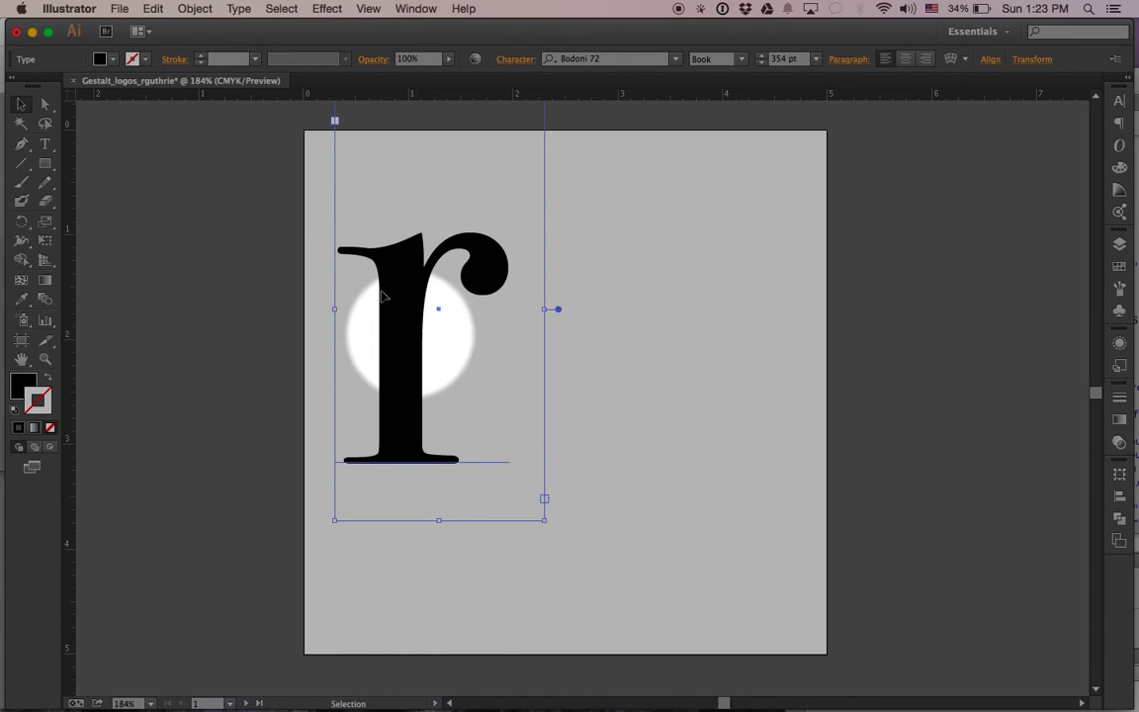
Copy and paste the 'r', dragging the duplicate to the artboard's right side.
{"action": "left_click", "coordinate": [154, 8]}
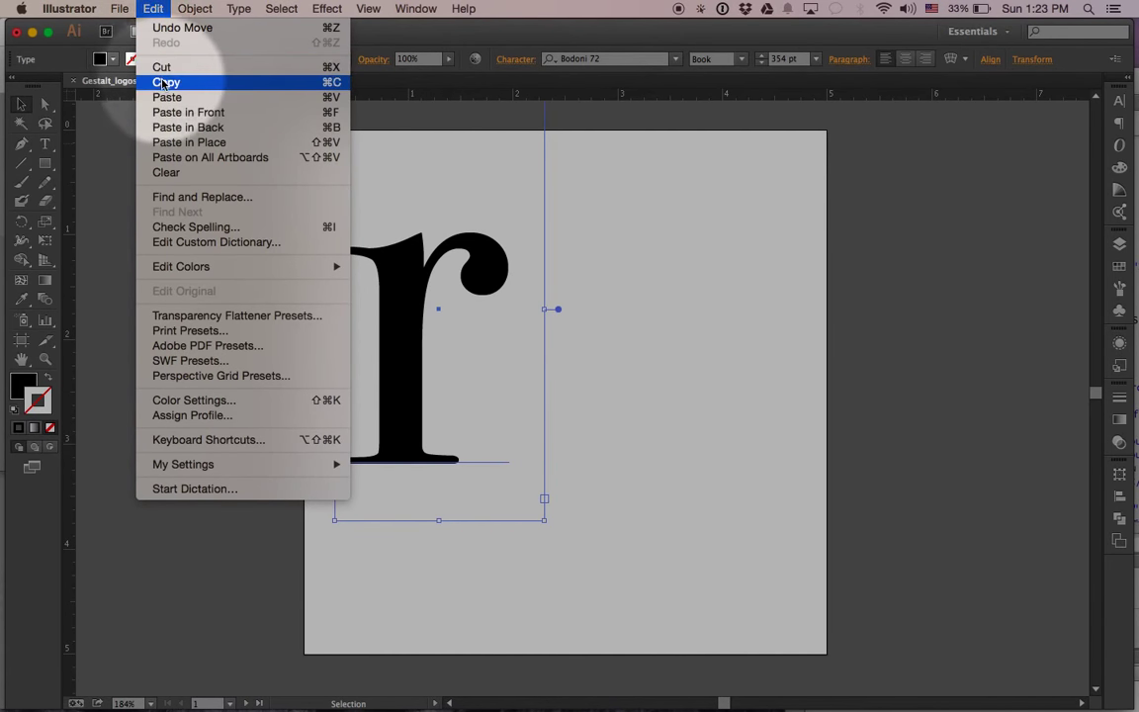
{"action": "left_click", "coordinate": [164, 83]}
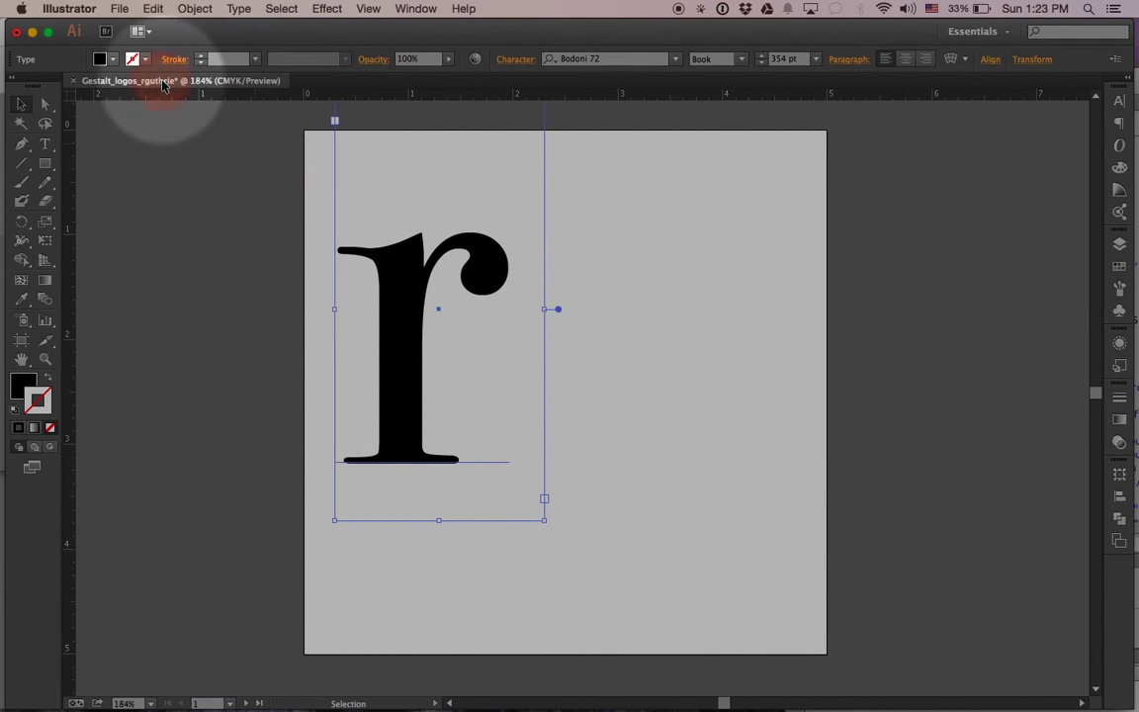
{"action": "left_click", "coordinate": [735, 338]}
{"action": "left_click", "coordinate": [153, 8]}
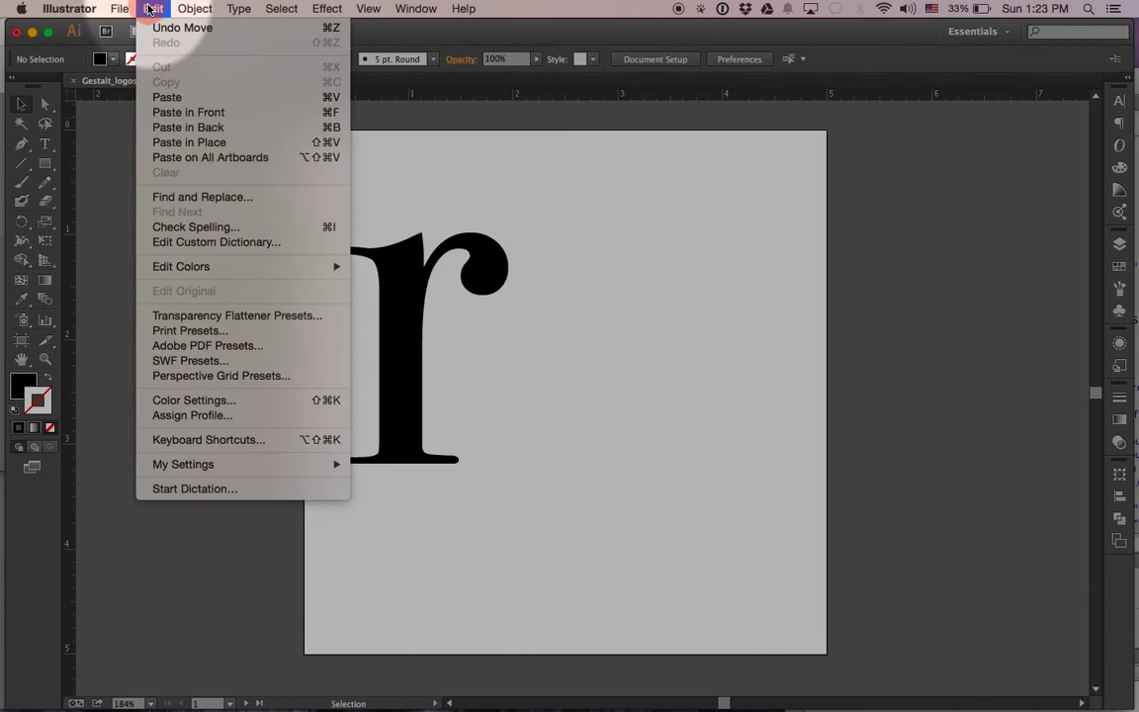
{"action": "left_click", "coordinate": [161, 99]}
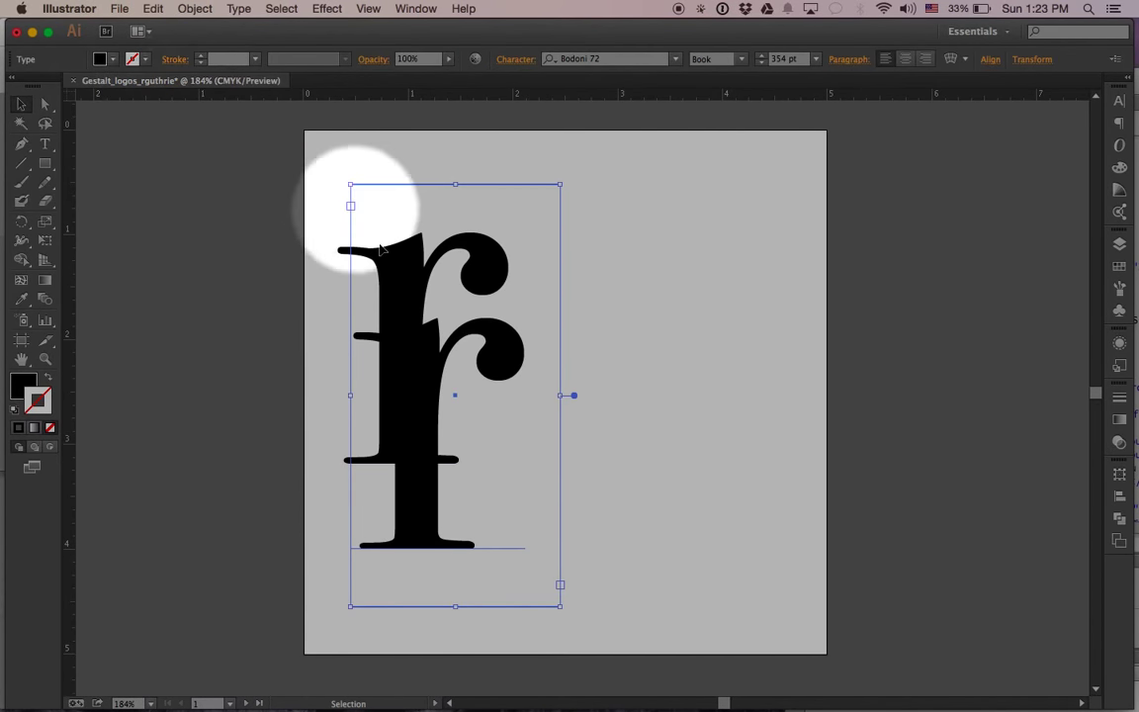
{"action": "left_click_drag", "start_coordinate": [455, 376], "coordinate": [641, 311]}
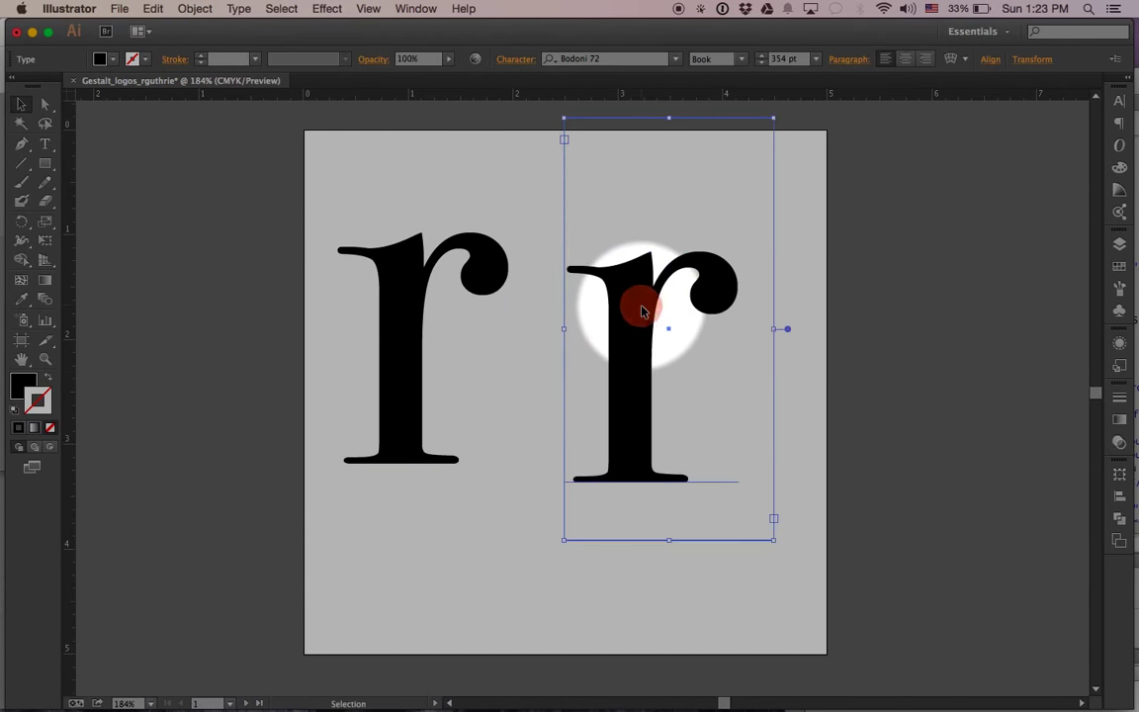
Replace the copied letter with 'g', enlarge its frame, and place the 'r' beside it.
{"action": "left_click", "coordinate": [46, 147]}
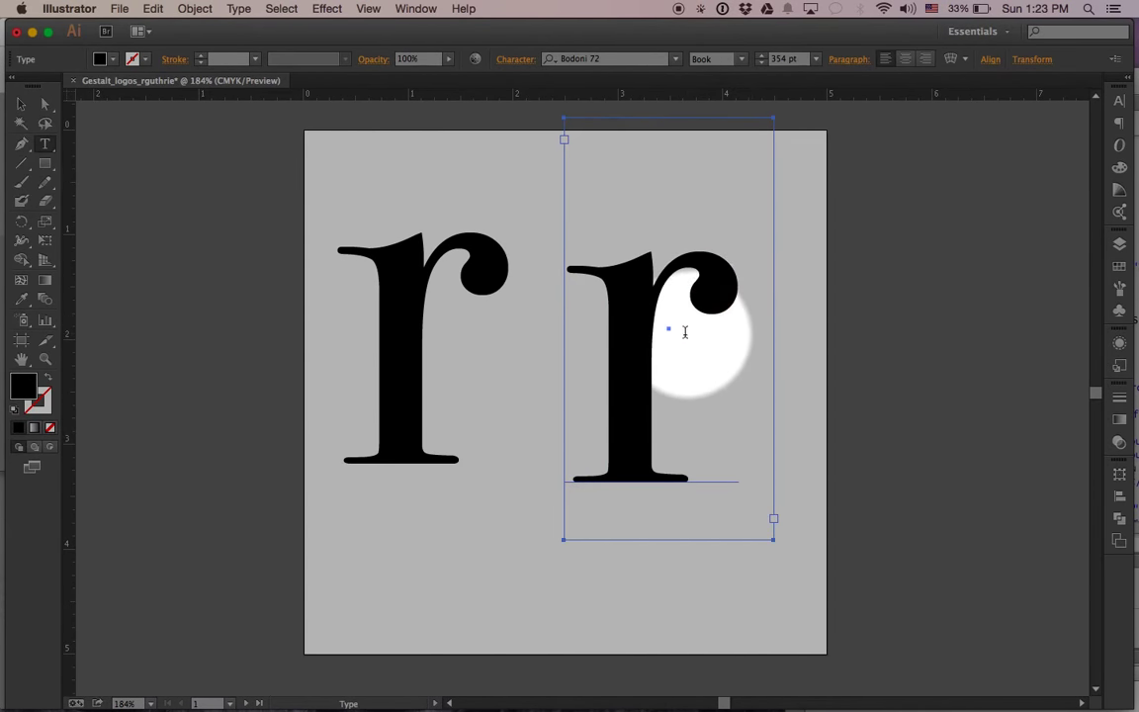
{"action": "left_click", "coordinate": [645, 338]}
{"action": "double_click", "coordinate": [615, 333]}
{"action": "key", "text": "BackSpace"}
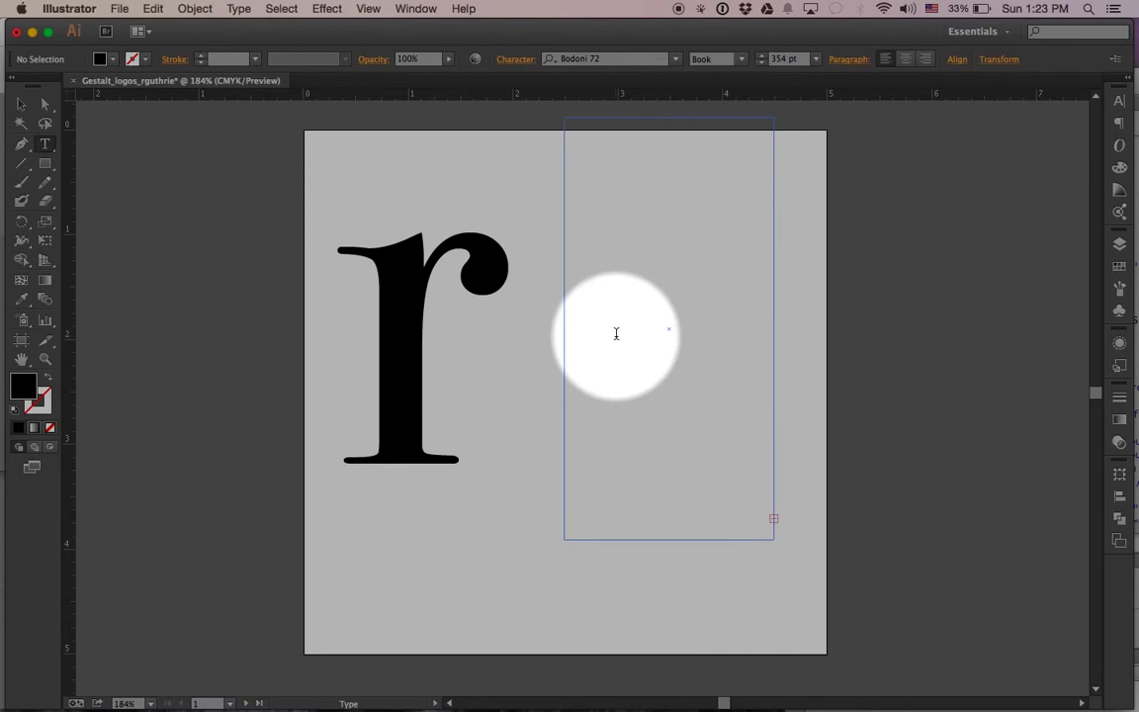
{"action": "left_click", "coordinate": [22, 107]}
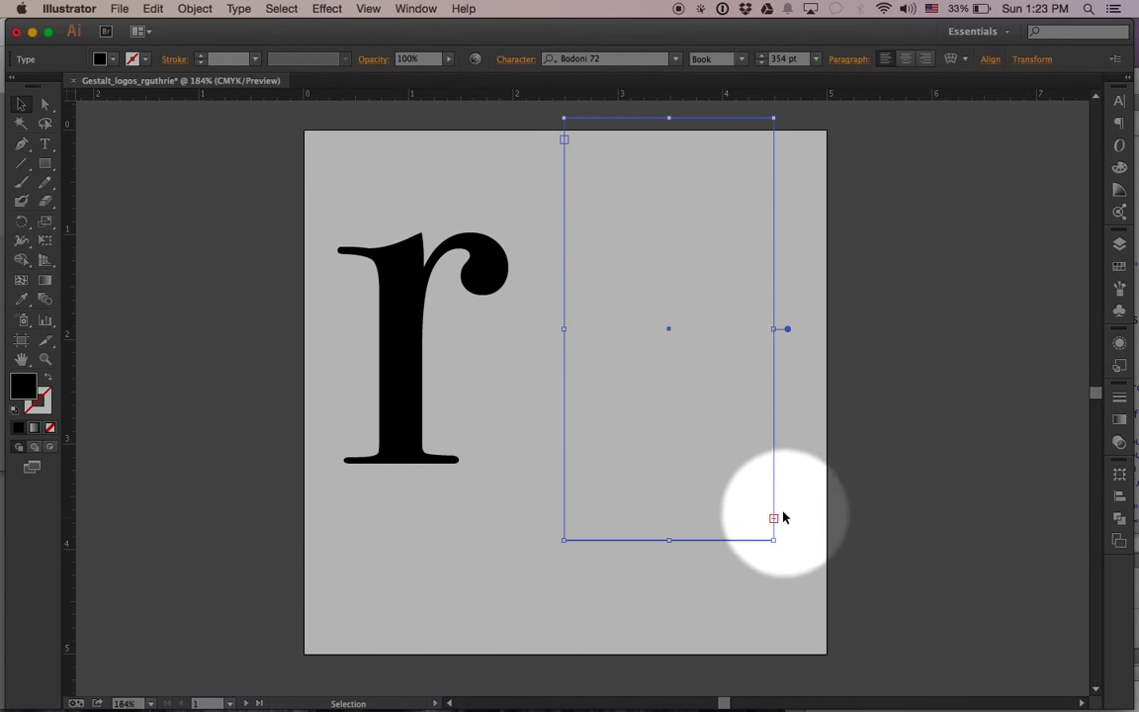
{"action": "mouse_move", "coordinate": [773, 539]}
{"action": "left_mouse_down"}
{"action": "mouse_move", "coordinate": [827, 633]}
{"action": "mouse_move", "coordinate": [845, 643]}
{"action": "left_mouse_up"}
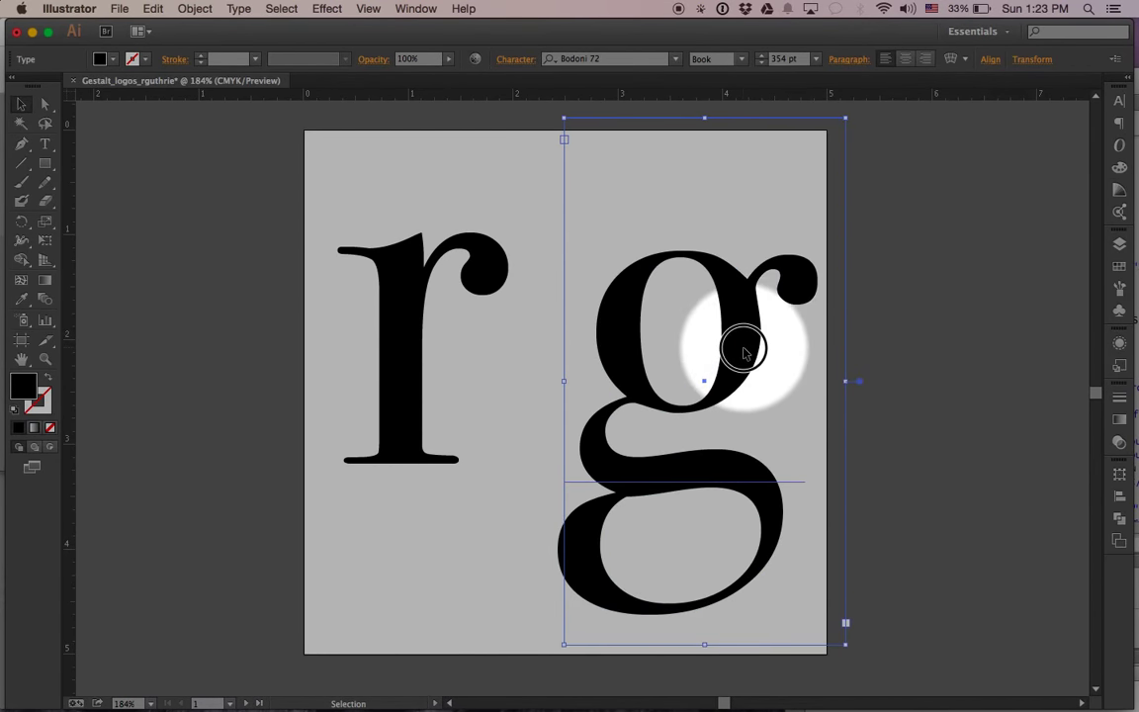
{"action": "left_click_drag", "start_coordinate": [744, 351], "coordinate": [694, 356]}
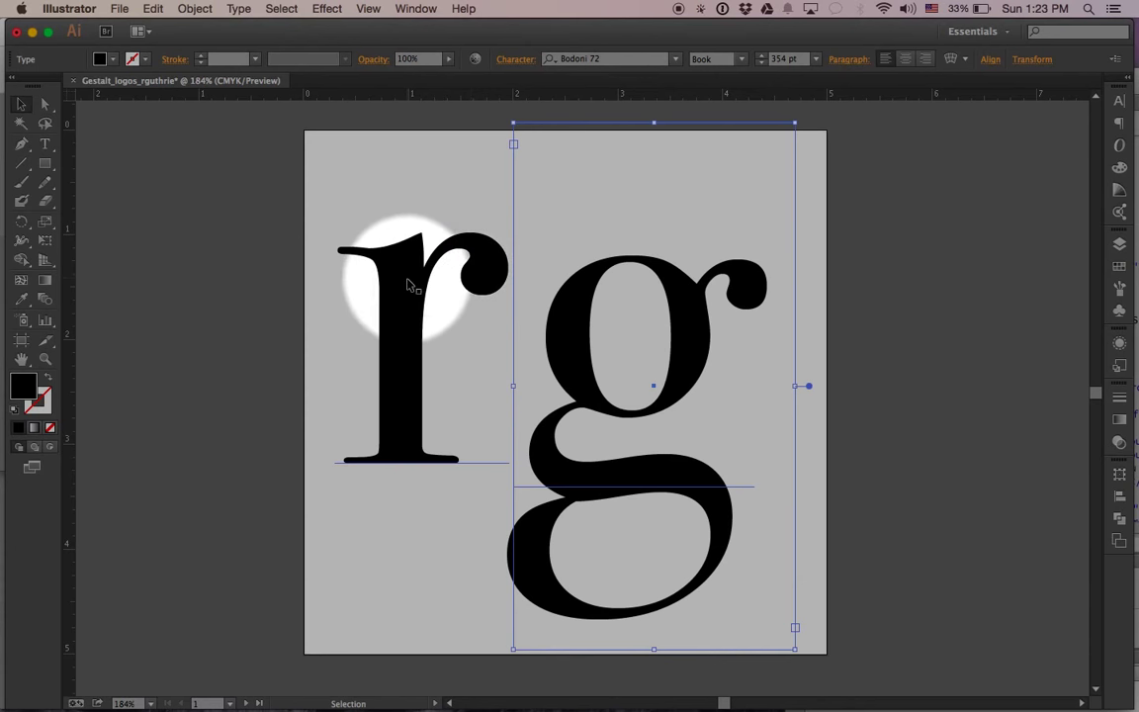
{"action": "left_click_drag", "start_coordinate": [407, 284], "coordinate": [470, 236]}
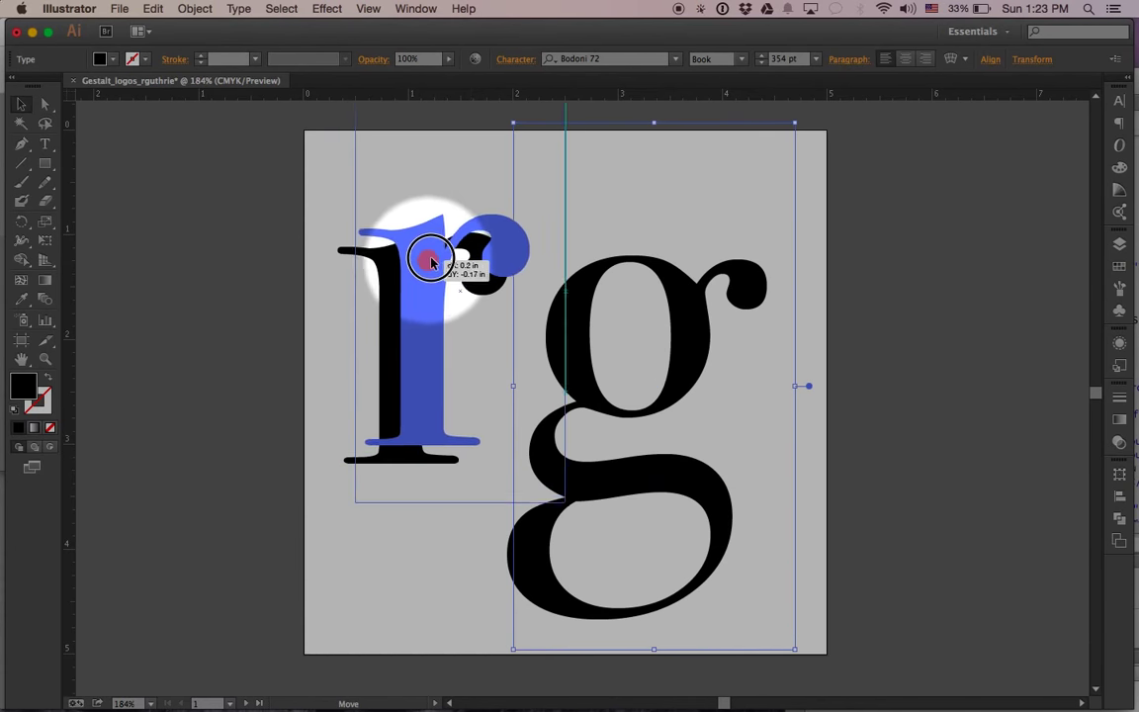
Nudge the 'r' and 'g' until the g's bowl nestles against the r's stem, then select both.
{"action": "left_click", "coordinate": [972, 246]}
{"action": "scroll", "coordinate": [972, 245], "scroll_direction": "up", "scroll_amount": 2}
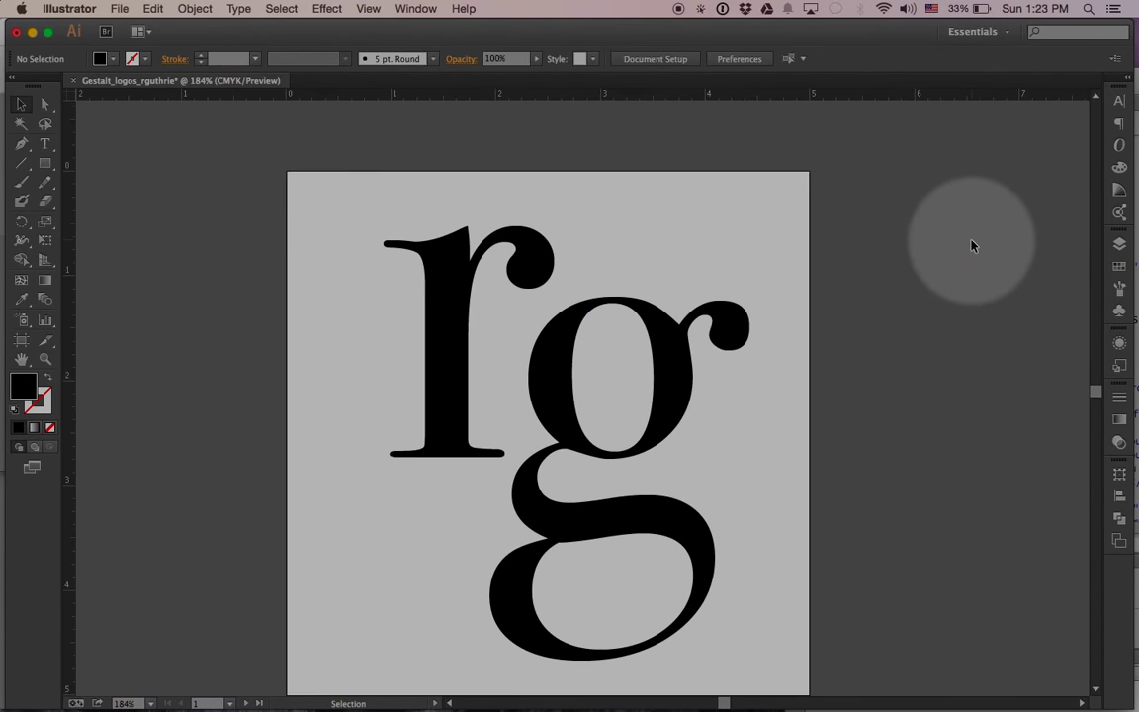
{"action": "left_click_drag", "start_coordinate": [672, 341], "coordinate": [655, 353]}
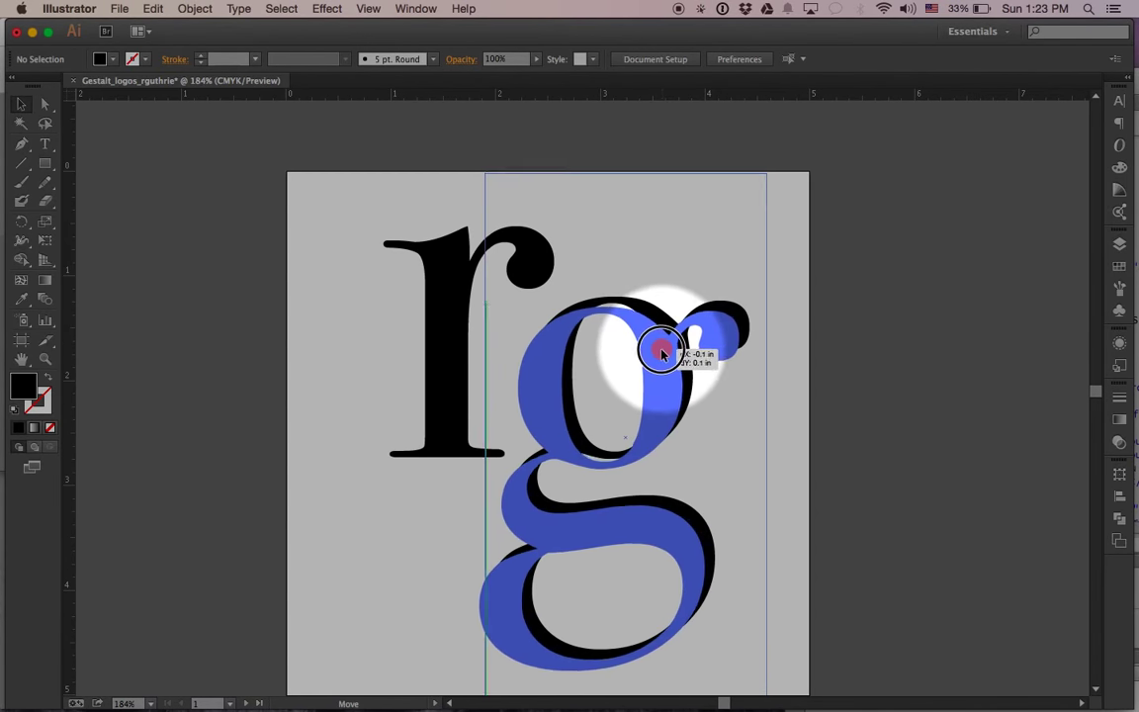
{"action": "left_click", "coordinate": [857, 351]}
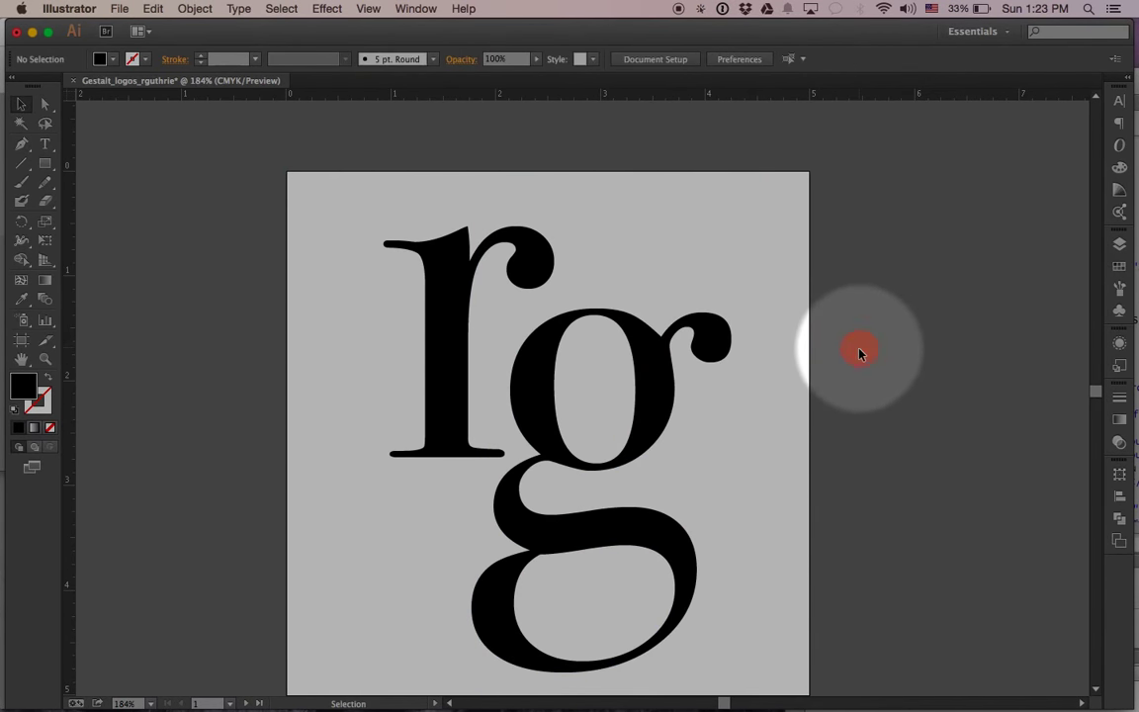
{"action": "mouse_move", "coordinate": [460, 287]}
{"action": "left_mouse_down"}
{"action": "mouse_move", "coordinate": [500, 286]}
{"action": "mouse_move", "coordinate": [507, 317]}
{"action": "mouse_move", "coordinate": [466, 316]}
{"action": "left_mouse_up"}
{"action": "left_click", "coordinate": [246, 357]}
{"action": "left_click", "coordinate": [858, 362]}
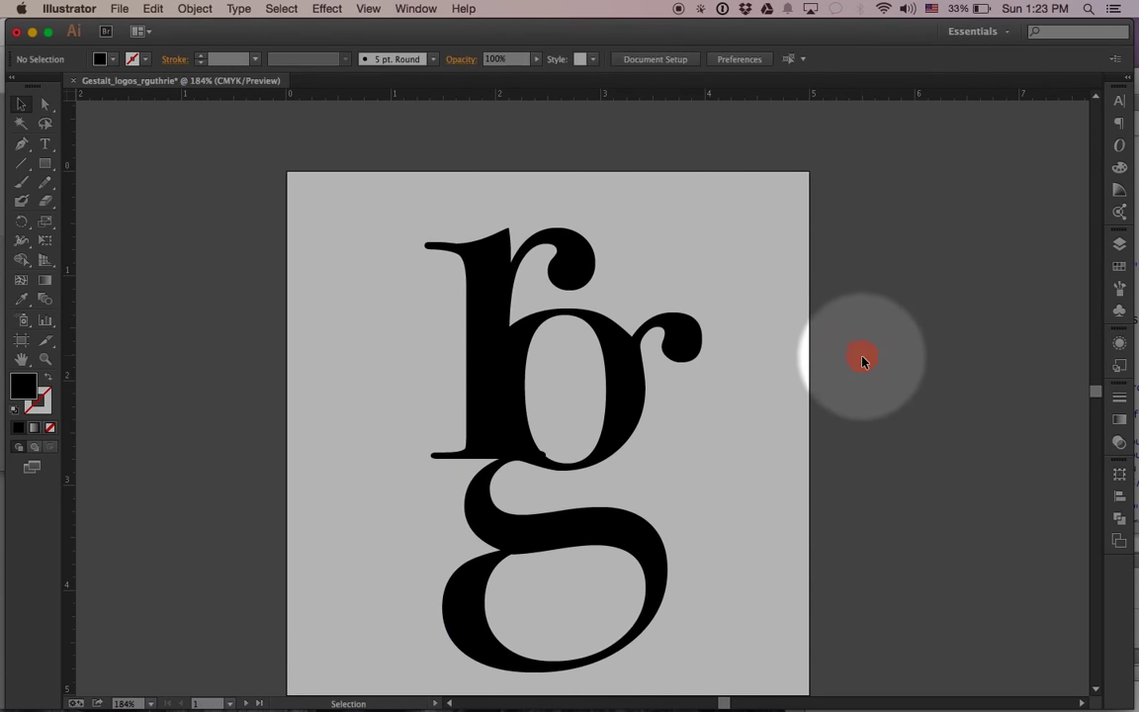
{"action": "left_click_drag", "start_coordinate": [635, 346], "coordinate": [640, 346]}
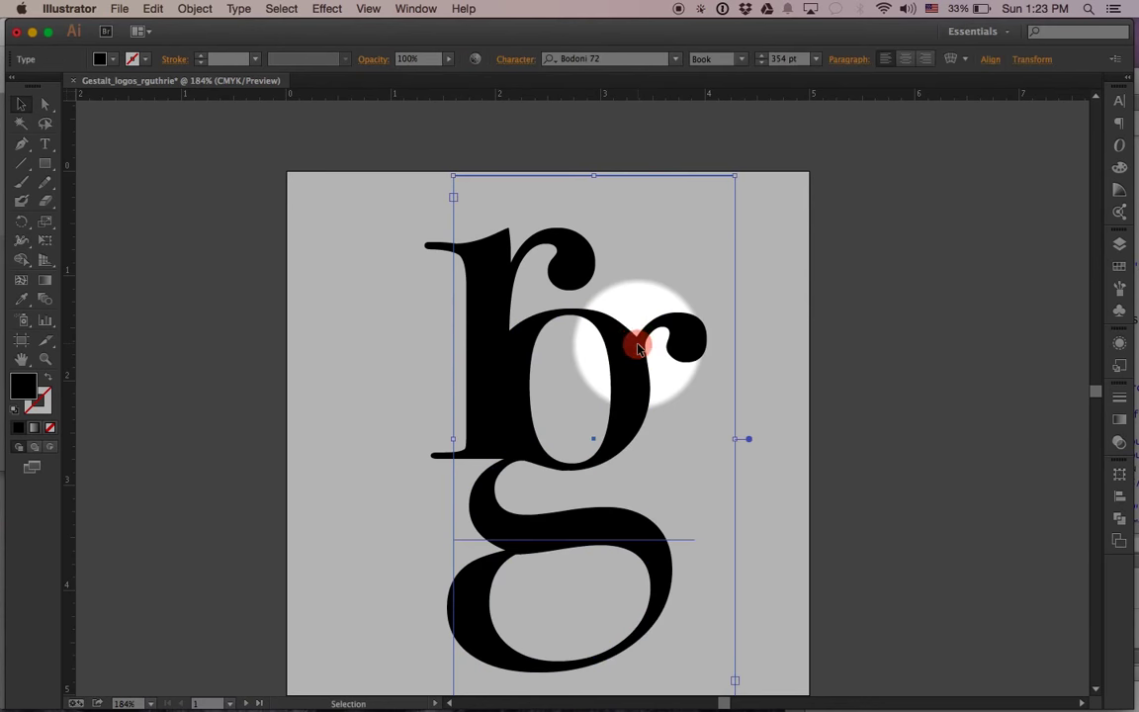
{"action": "left_click", "coordinate": [827, 380]}
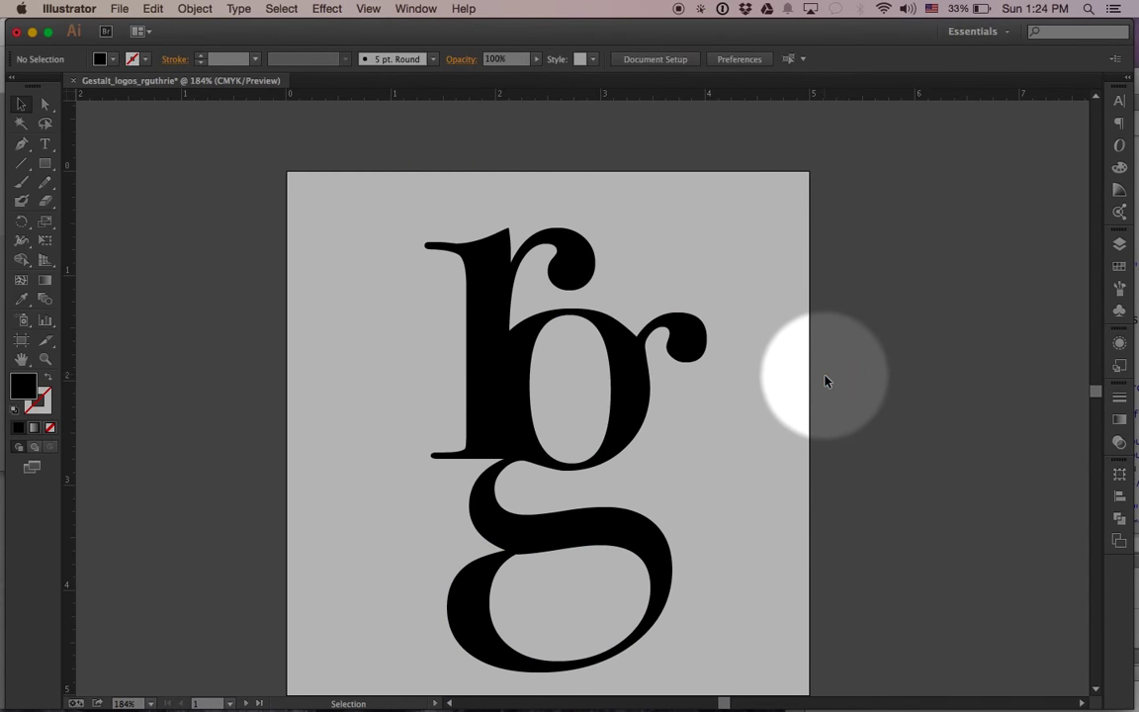
{"action": "left_click_drag", "start_coordinate": [474, 289], "coordinate": [550, 246]}
{"action": "left_click", "coordinate": [842, 338]}
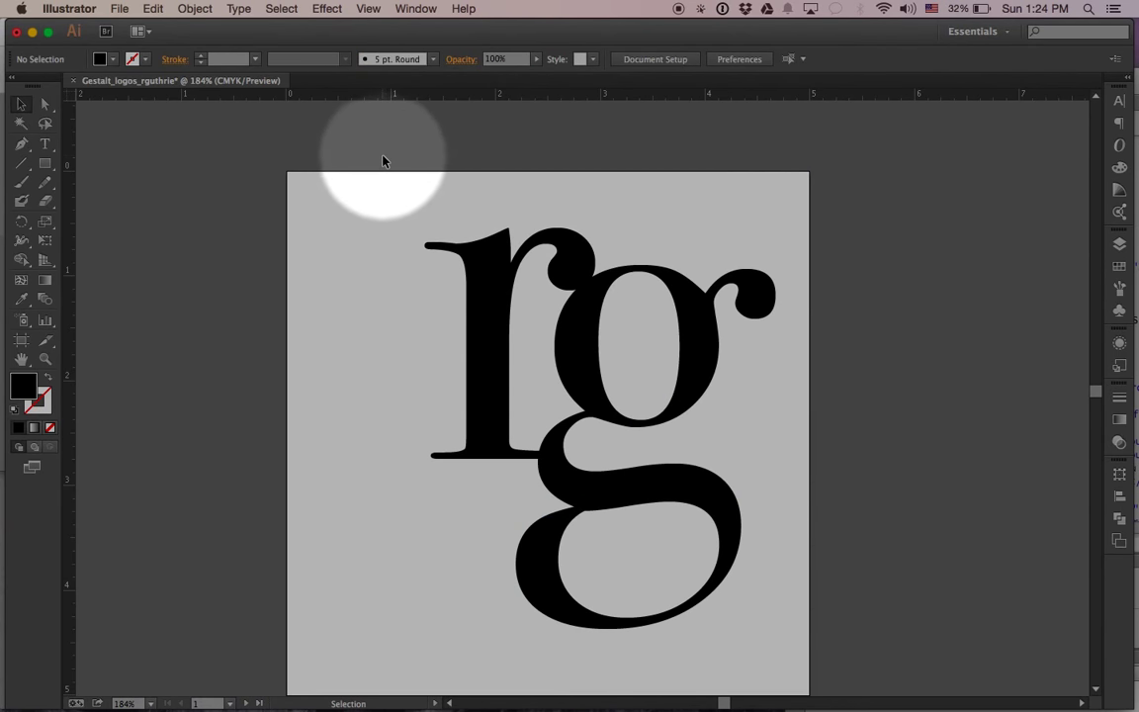
{"action": "left_click_drag", "start_coordinate": [383, 161], "coordinate": [685, 457]}
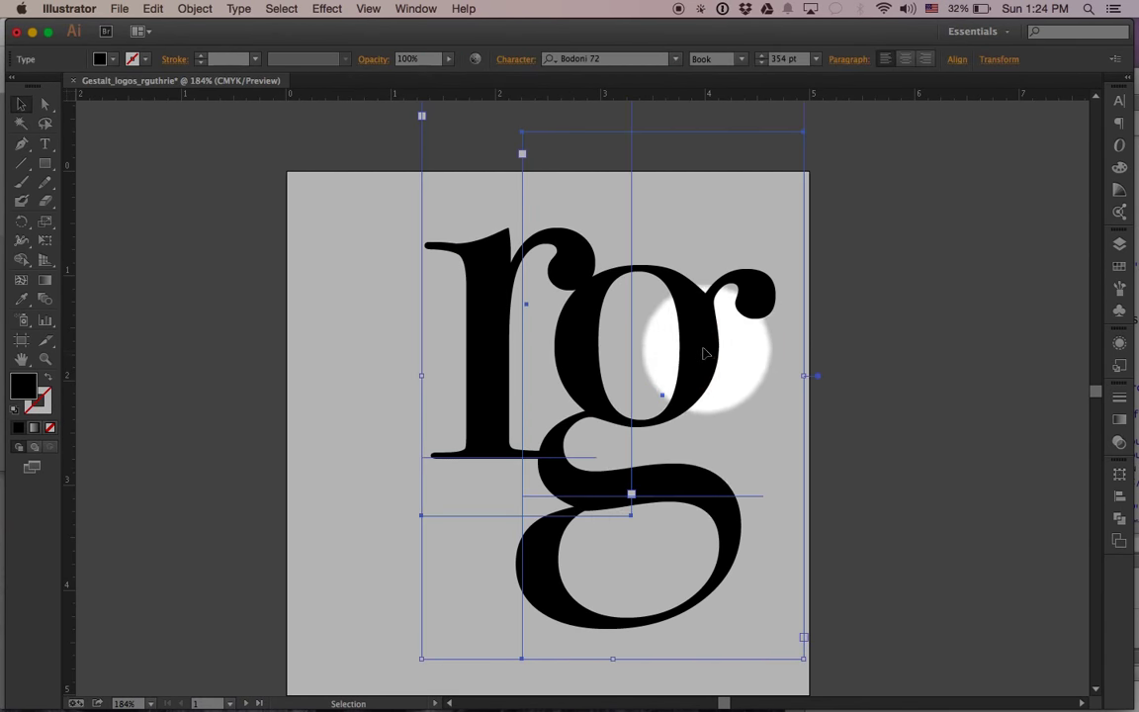
Move the selected 'rg' pair left and down, then reselect it and shift it slightly higher.
{"action": "left_click_drag", "start_coordinate": [701, 350], "coordinate": [667, 384]}
{"action": "left_click", "coordinate": [910, 396]}
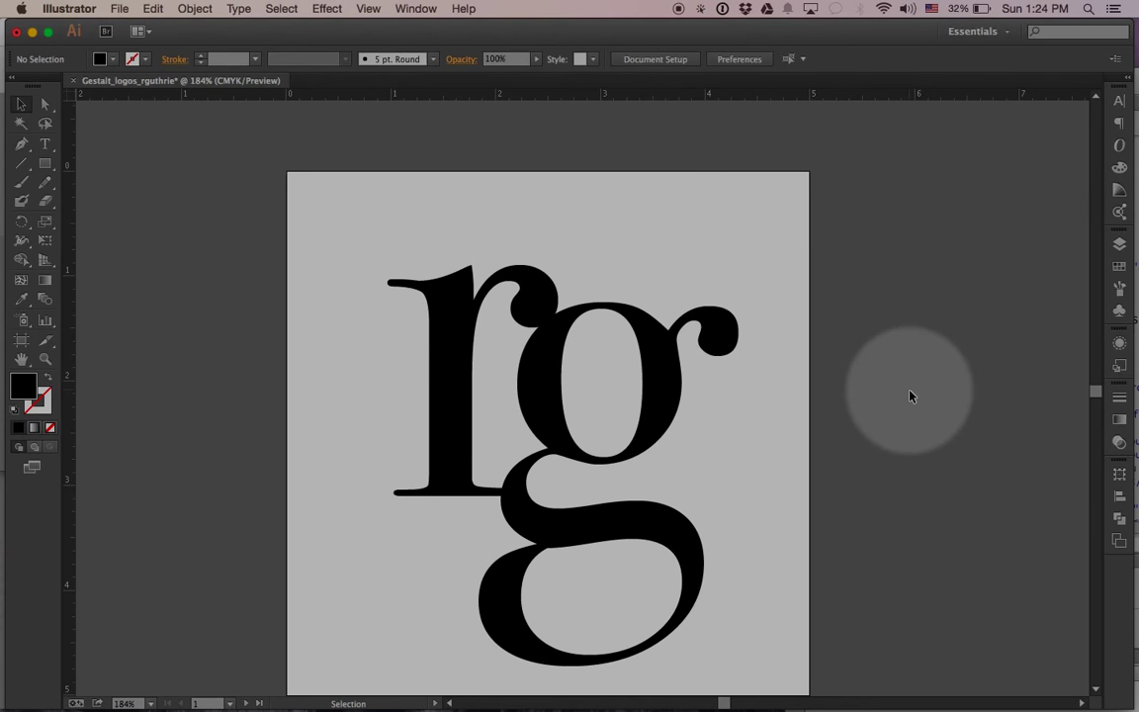
{"action": "mouse_move", "coordinate": [352, 216]}
{"action": "left_mouse_down"}
{"action": "mouse_move", "coordinate": [630, 415]}
{"action": "mouse_move", "coordinate": [666, 384]}
{"action": "mouse_move", "coordinate": [656, 377]}
{"action": "left_mouse_up"}
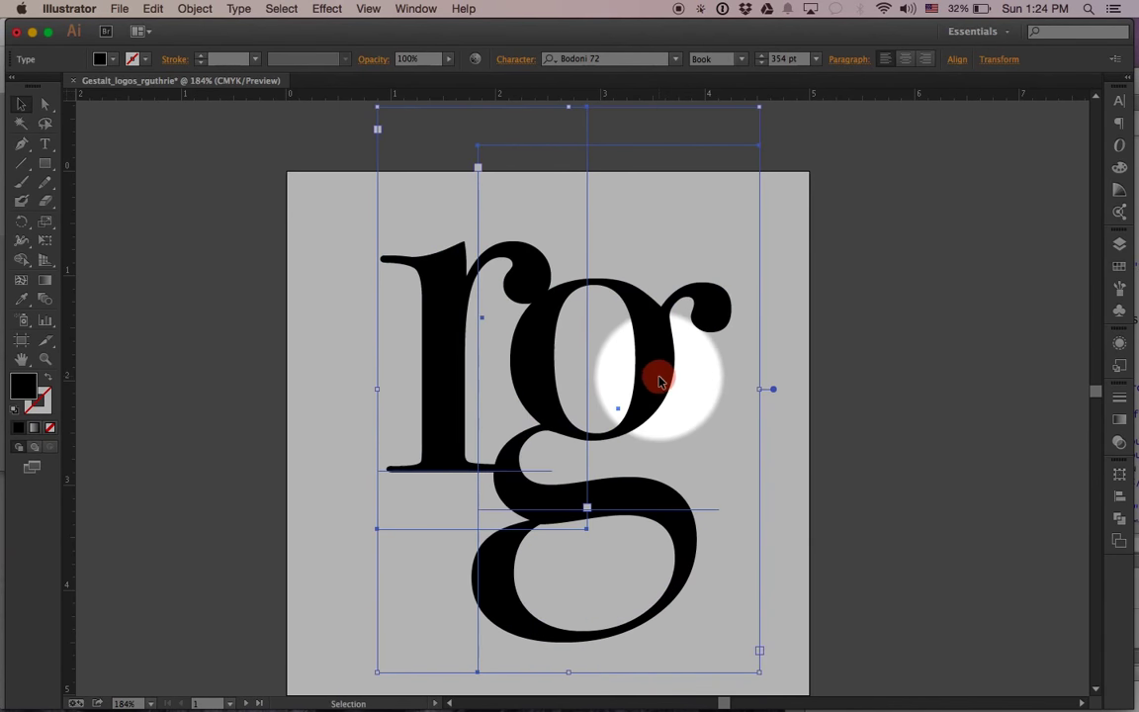
{"action": "left_click", "coordinate": [928, 404]}
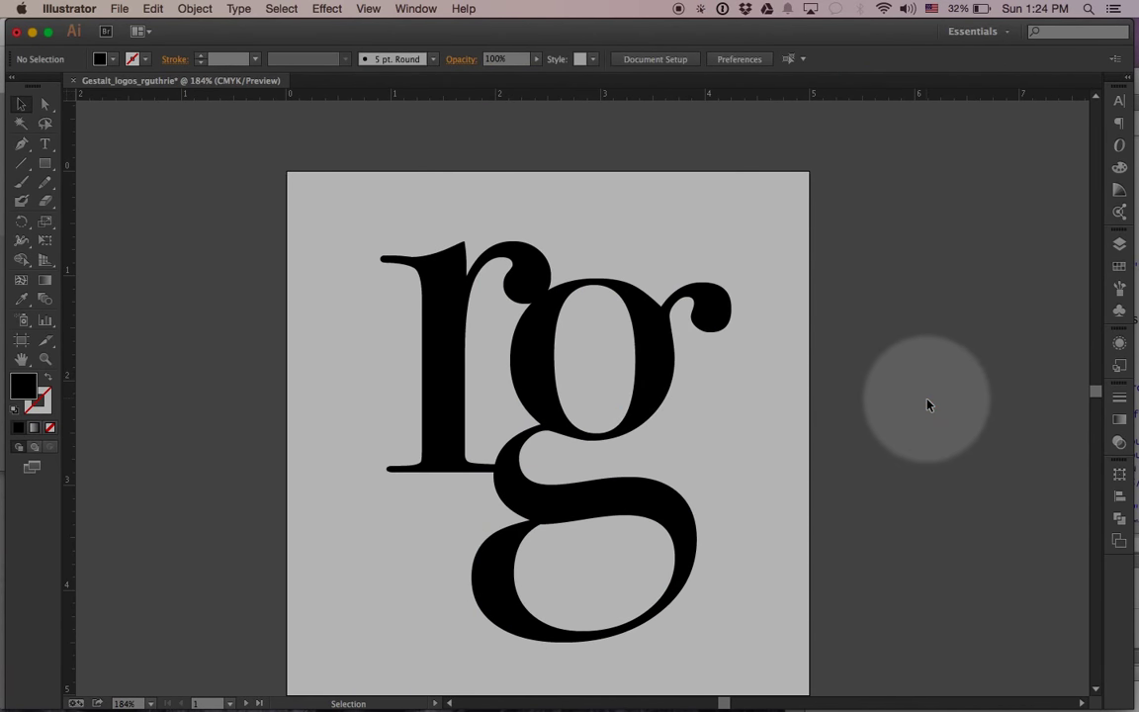